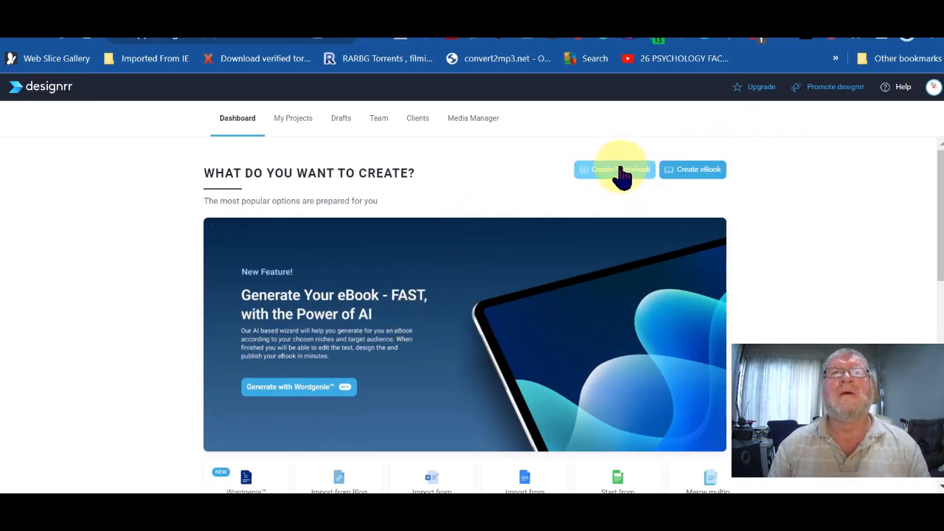
Step: Start a new ebook and pick Import from YouTube as its content source
left_click(702, 171)
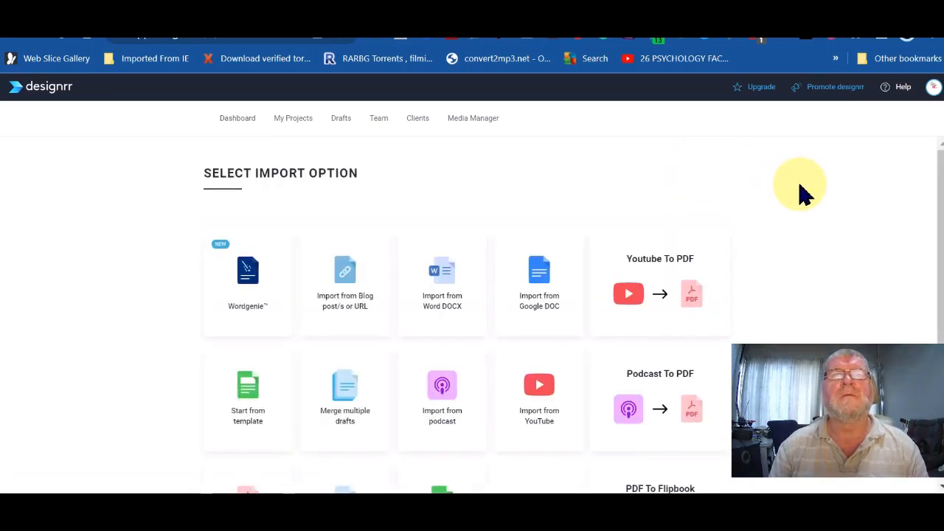
left_click(542, 393)
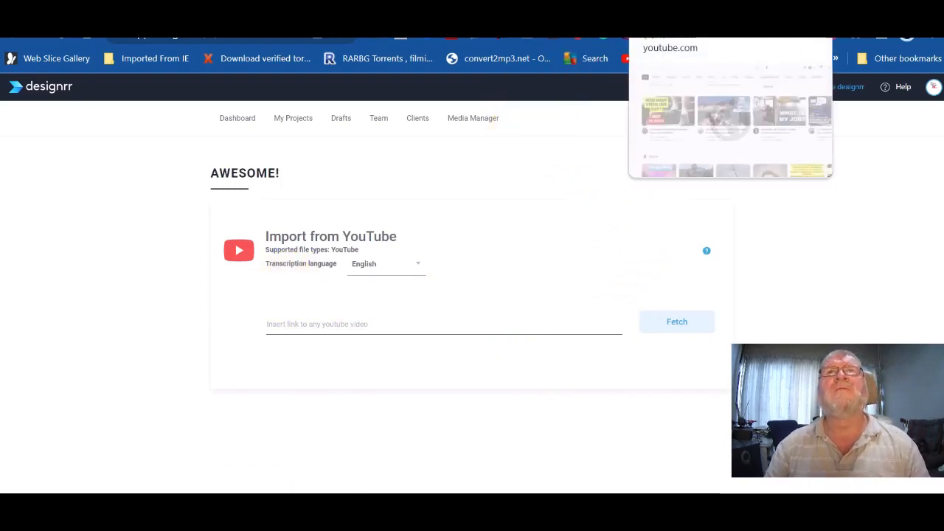
Step: On YouTube, find and open the 'Beelink U59 Mini Pc - not powering on' video
left_click(655, 40)
scroll(611, 210, "down", 1)
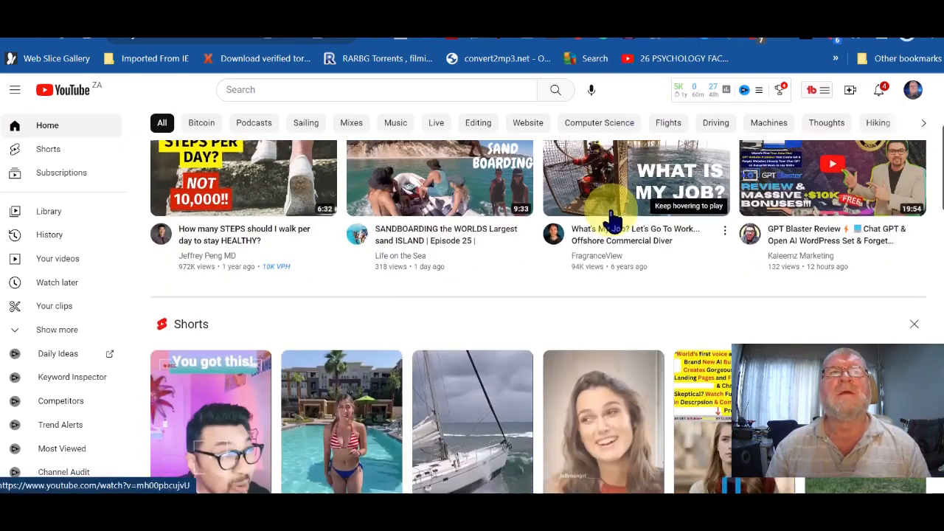
mouse_move(587, 216)
scroll(588, 215, "up", 3)
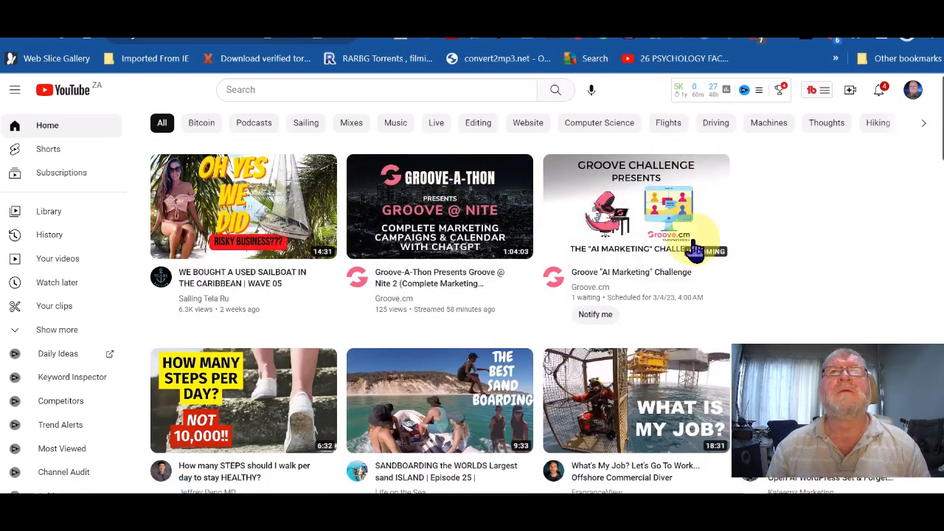
scroll(306, 260, "down", 3)
scroll(304, 260, "down", 5)
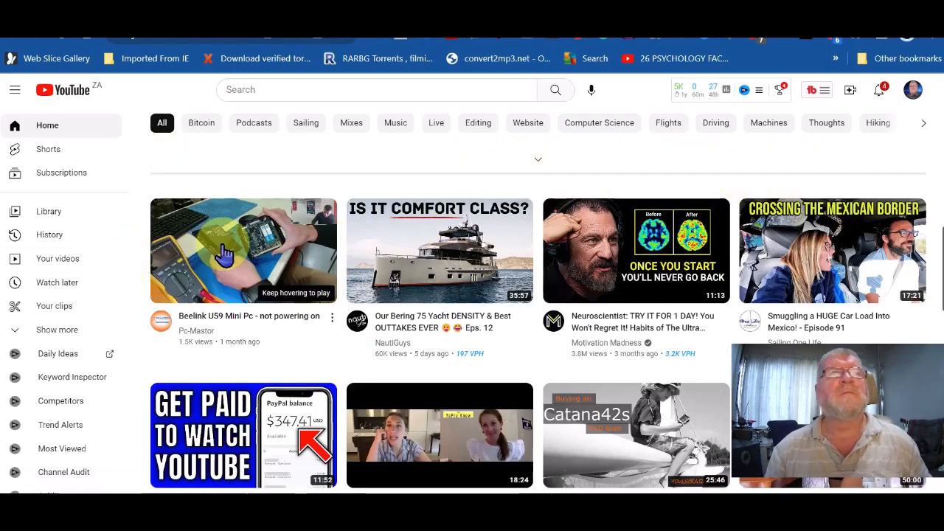
left_click(243, 247)
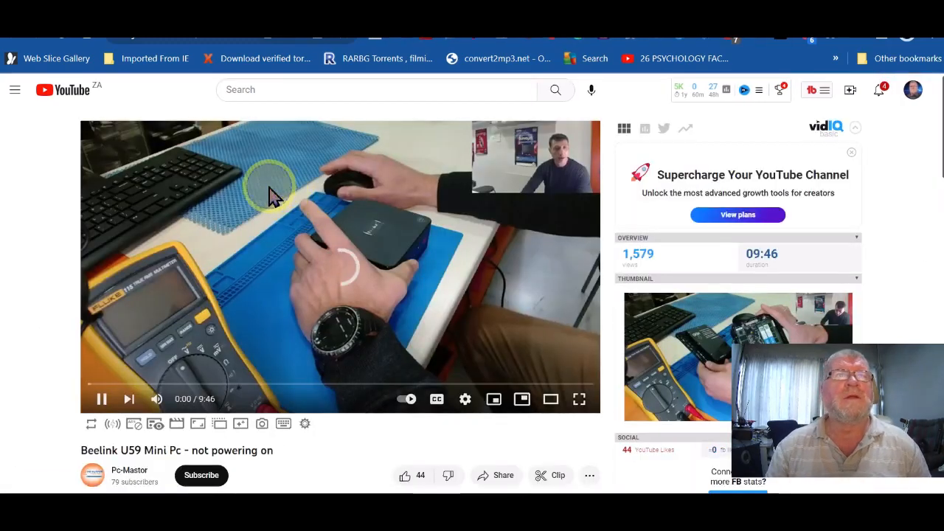
Step: Copy the video's URL, pause playback, and return to the Designrr tab
right_click(269, 188)
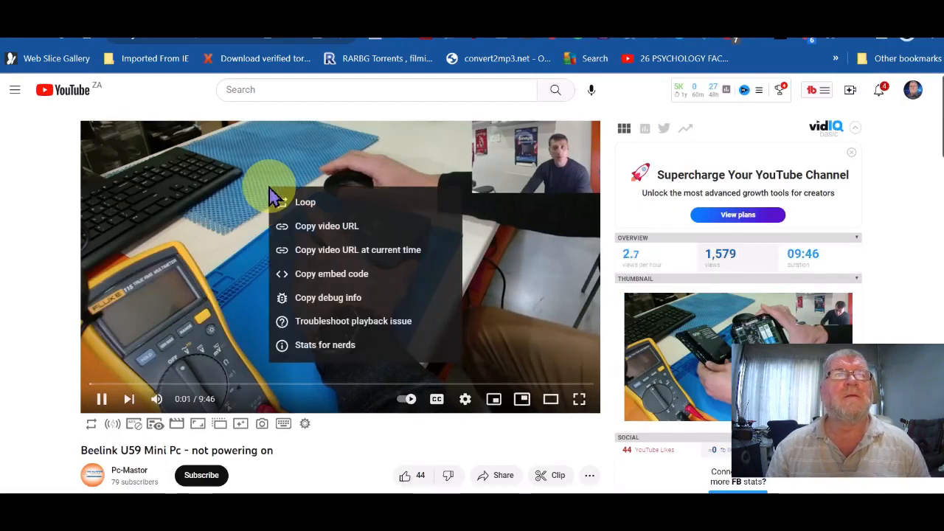
left_click(335, 228)
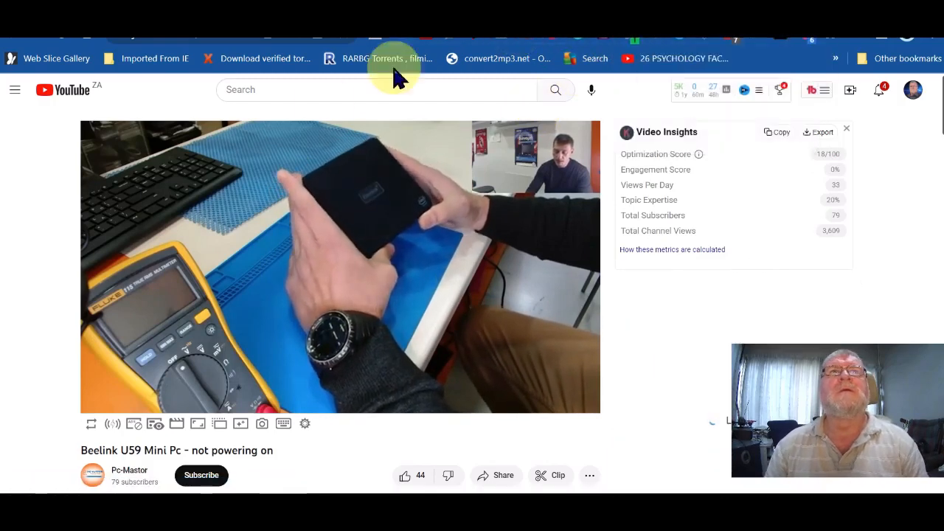
left_click(208, 245)
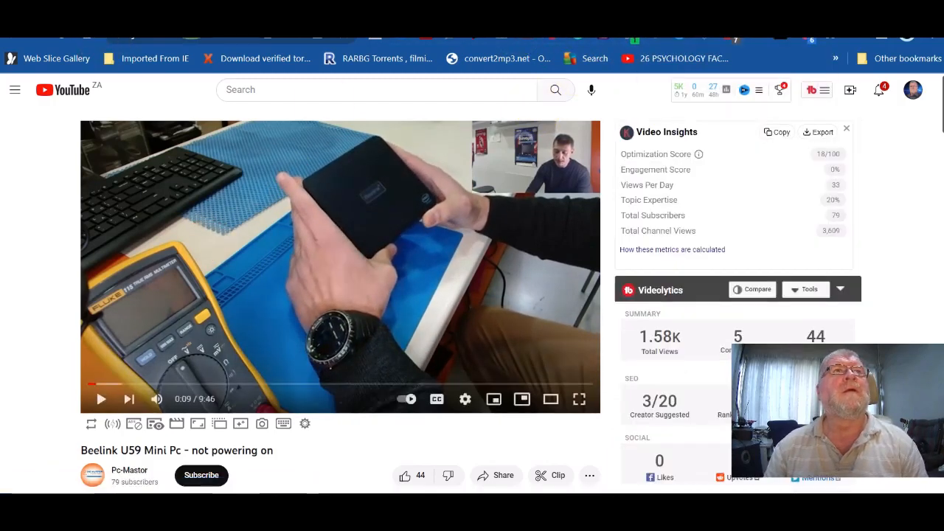
left_click(189, 14)
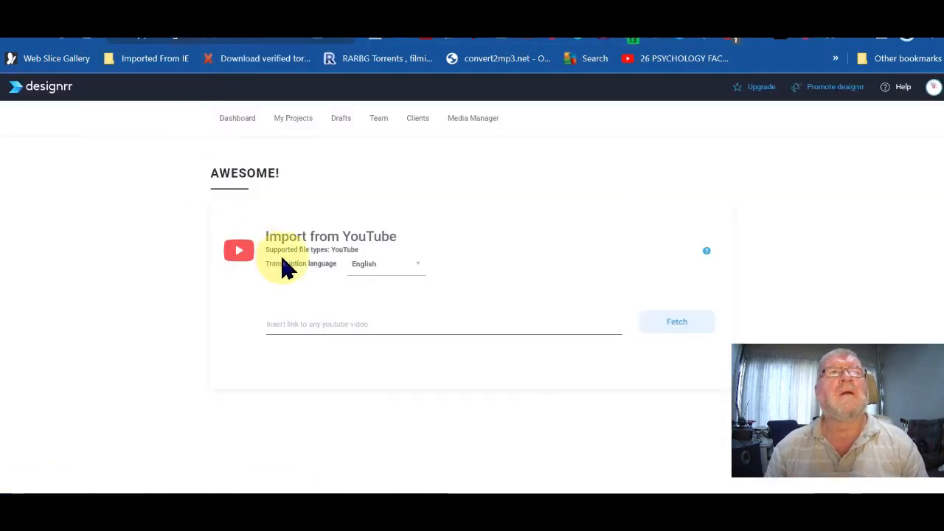
Step: Paste the Beelink video link, fetch it for transcription, and acknowledge the queued notice
right_click(273, 318)
left_click(328, 150)
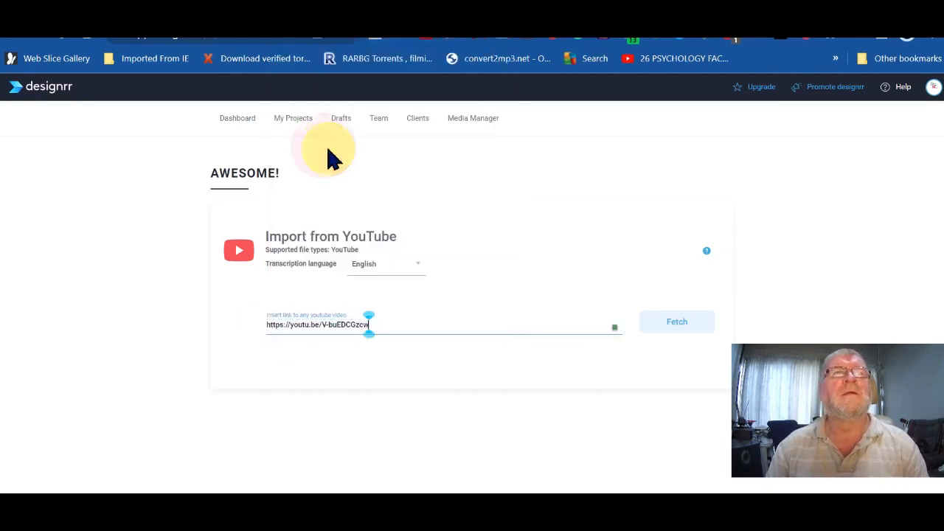
left_click(681, 320)
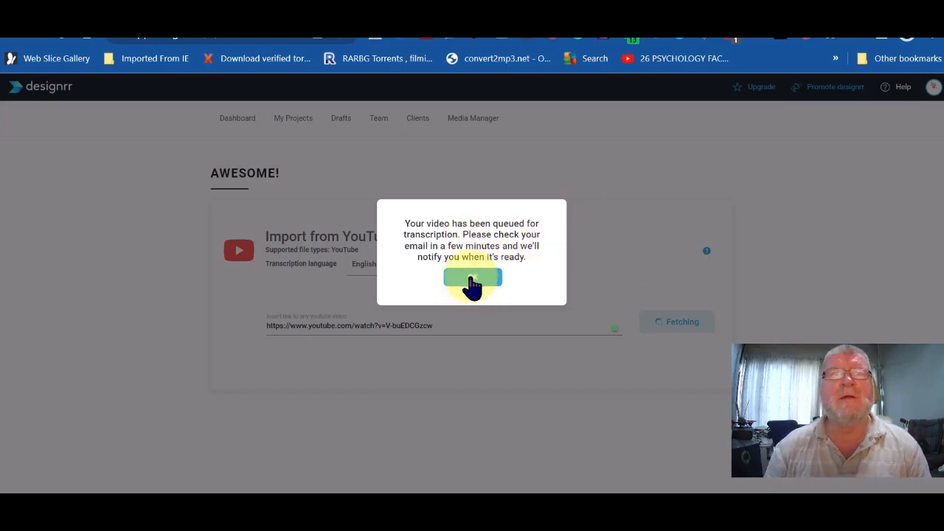
left_click(471, 280)
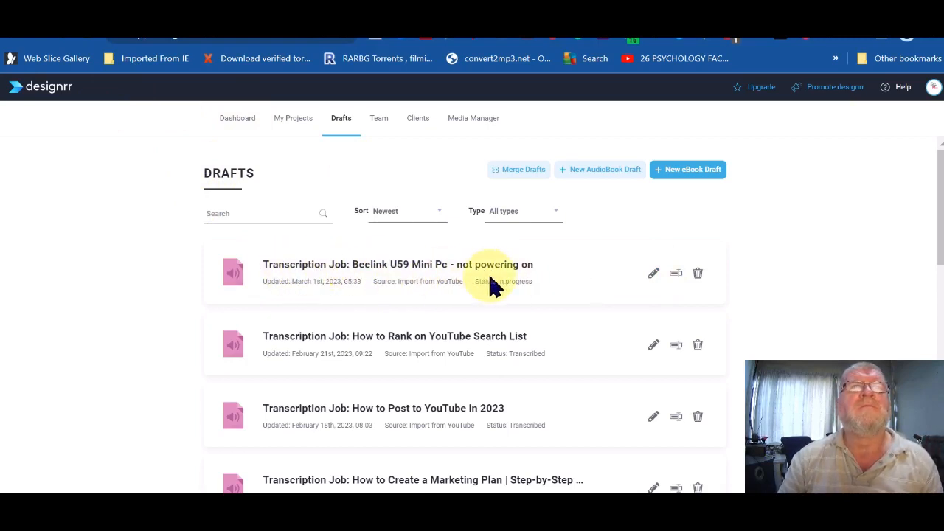
Step: Edit the 'Beelink U59 Mini Pc - not powering on' transcription draft from Drafts
left_click(653, 274)
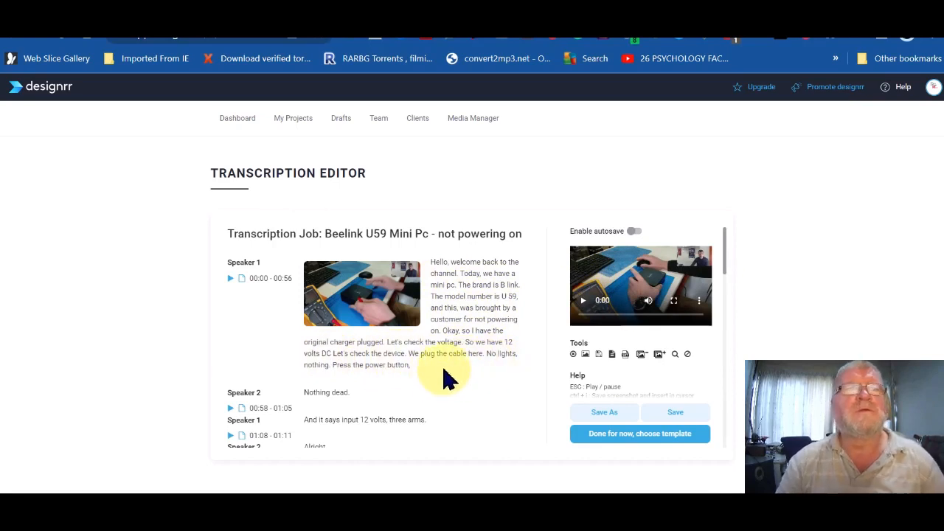
left_click(583, 302)
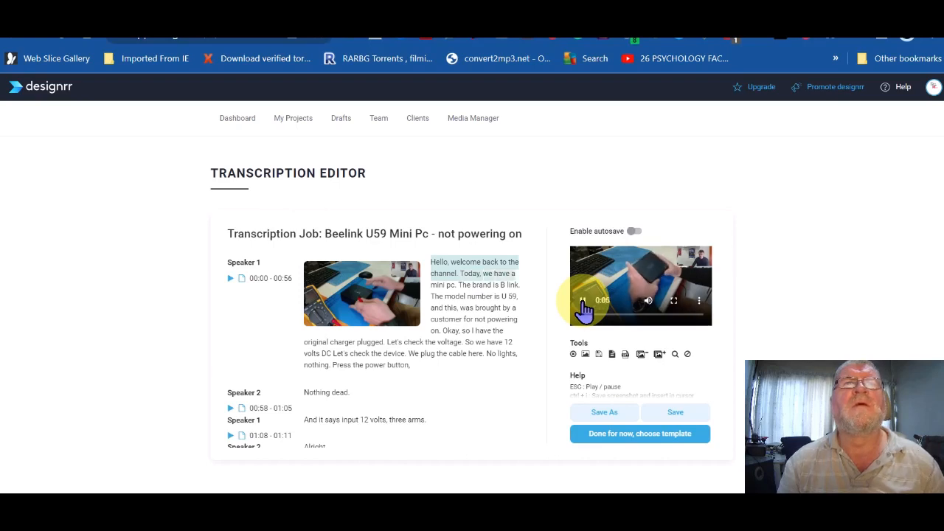
left_click(583, 303)
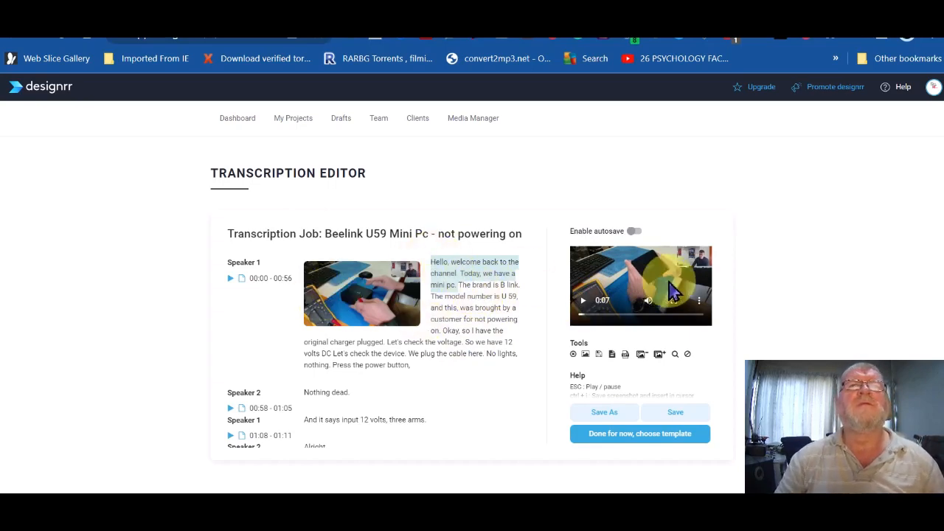
scroll(389, 369, "down", 10)
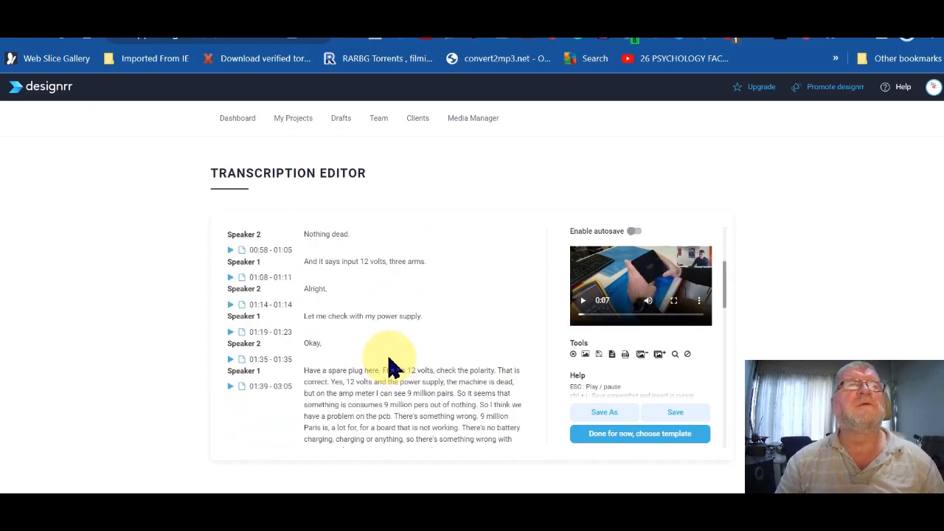
scroll(389, 368, "up", 10)
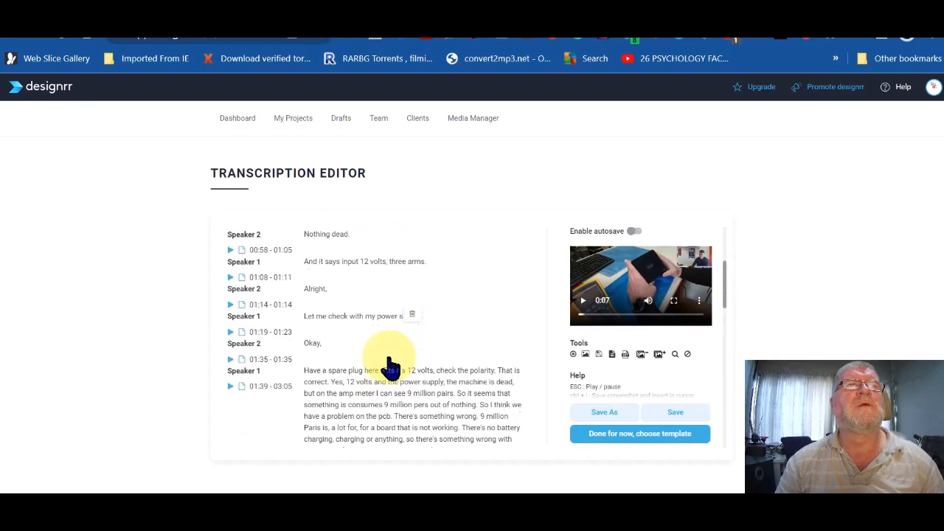
left_click(230, 280)
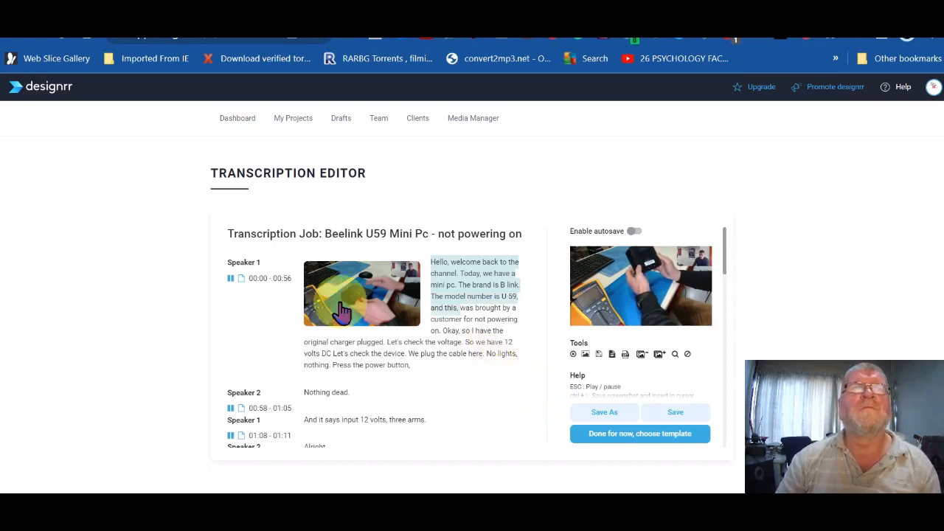
left_click(233, 284)
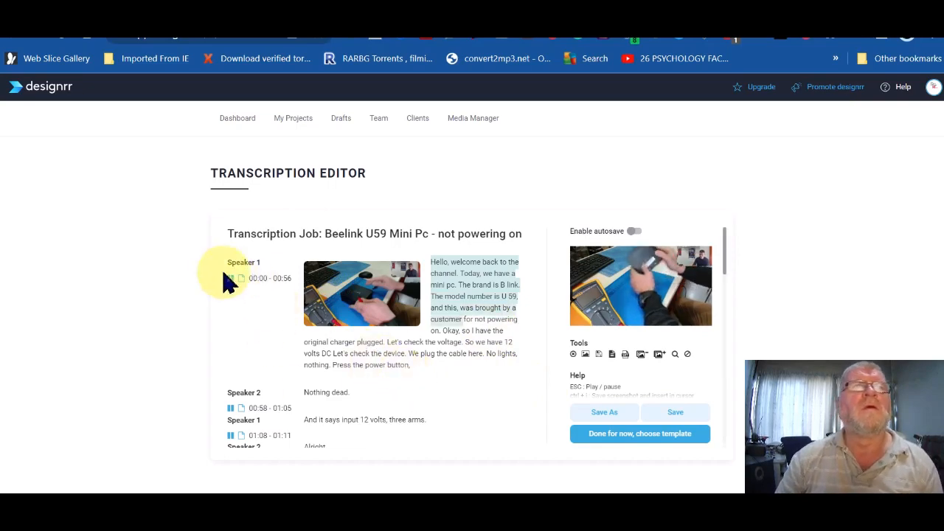
left_click(232, 284)
scroll(329, 340, "down", 6)
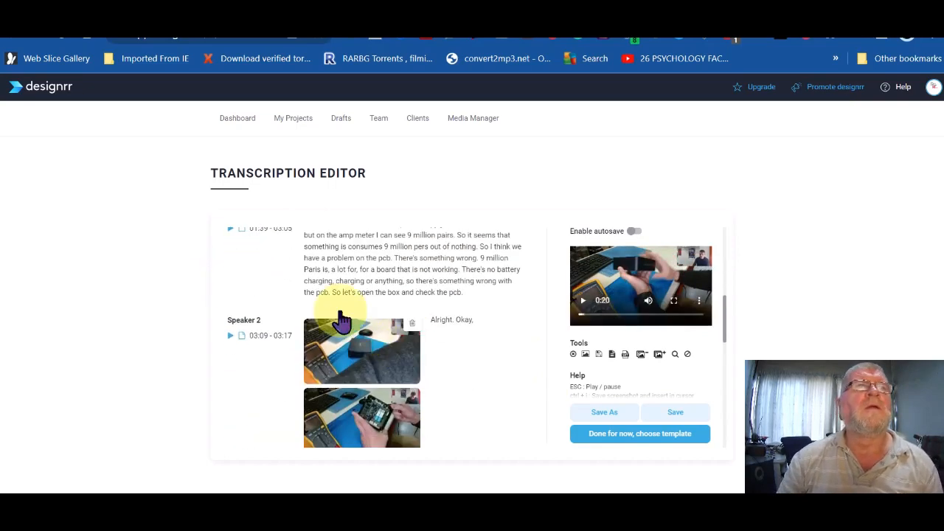
scroll(413, 280, "up", 1)
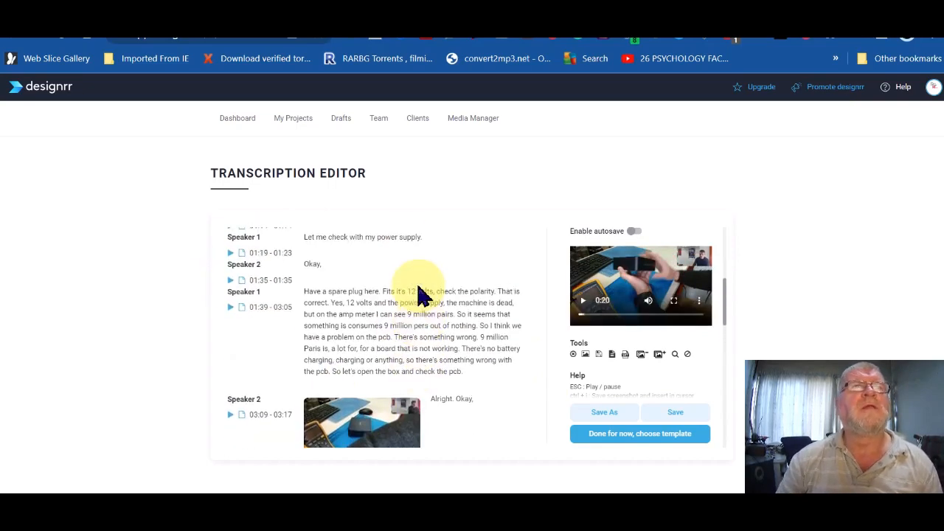
left_click(232, 295)
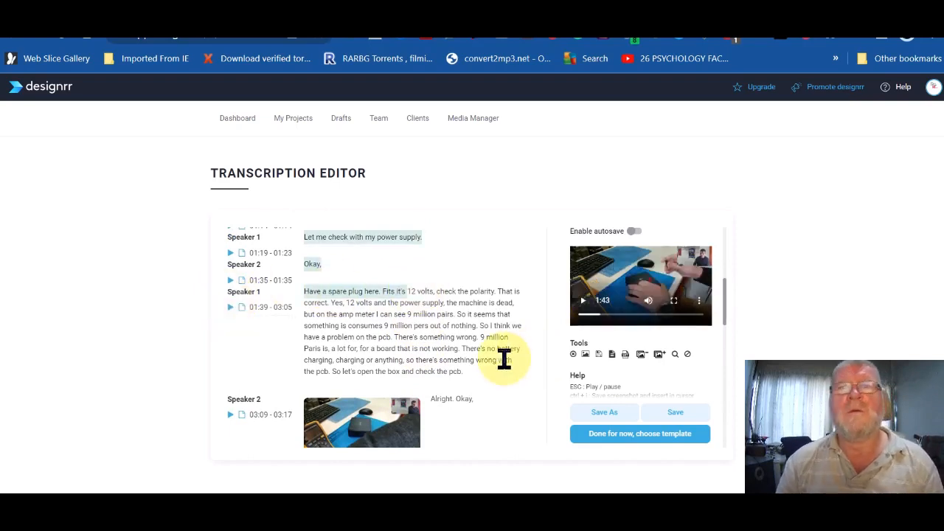
Step: Download the Beelink transcript from the editor's Tools as audio_import (1).txt
left_click(614, 357)
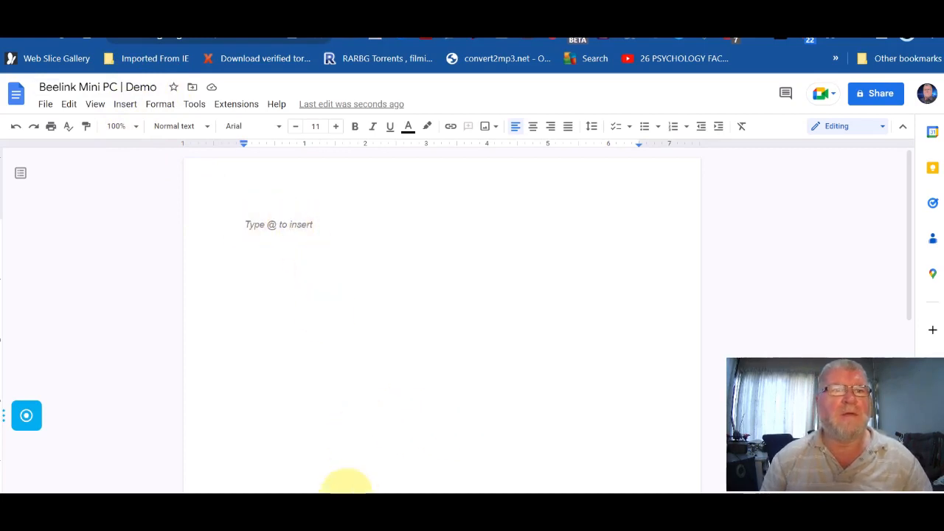
Step: Open the downloaded audio_import (1) transcript file in Notepad
left_click(328, 492)
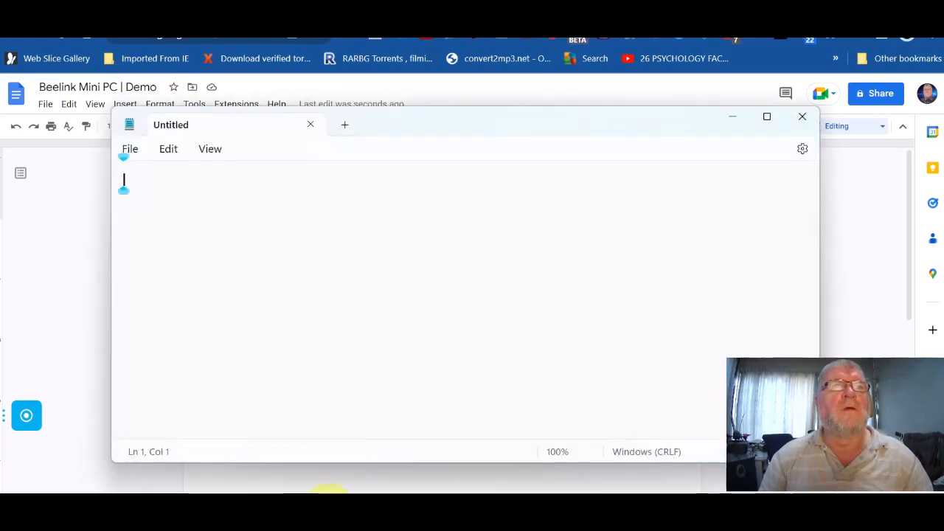
left_click(803, 118)
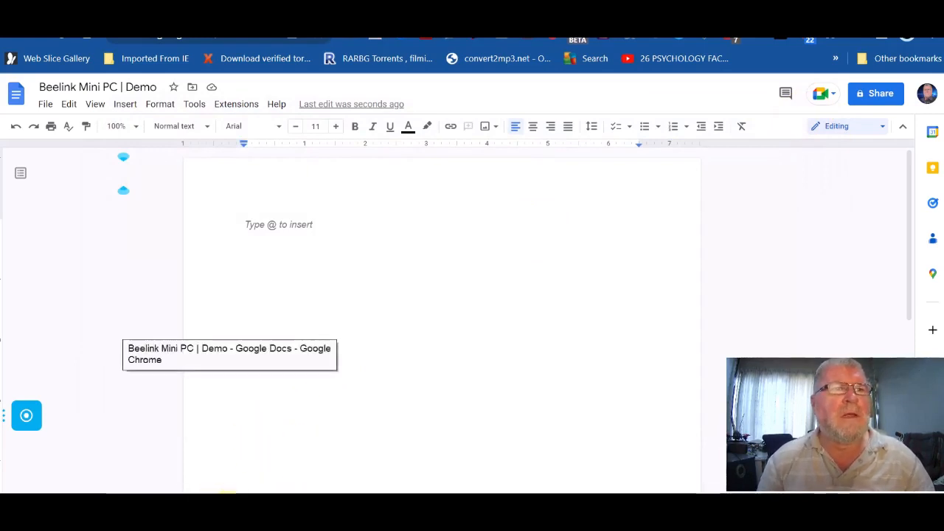
left_click(266, 505)
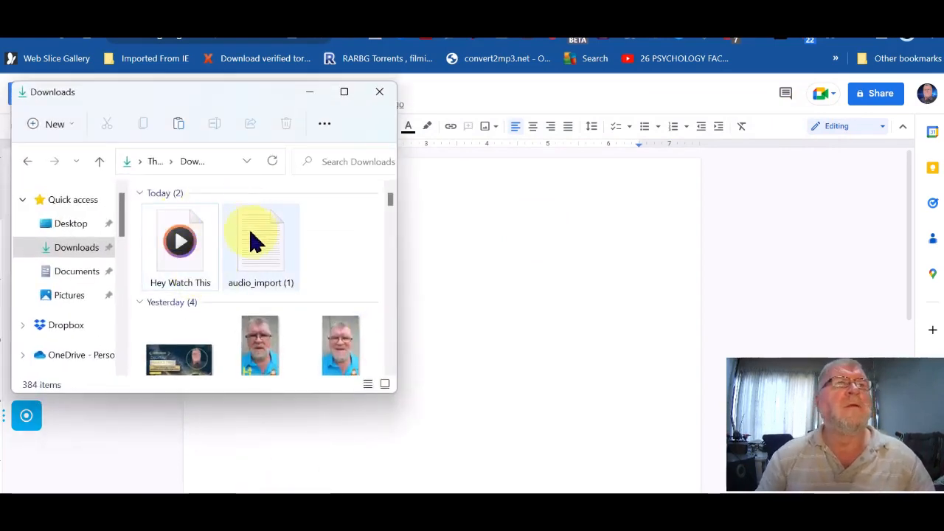
left_click(262, 250)
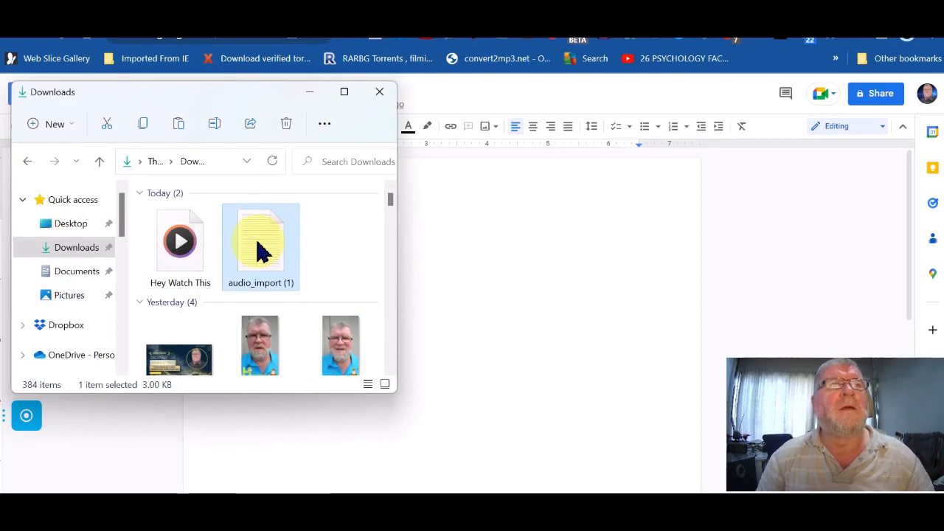
double_click(262, 250)
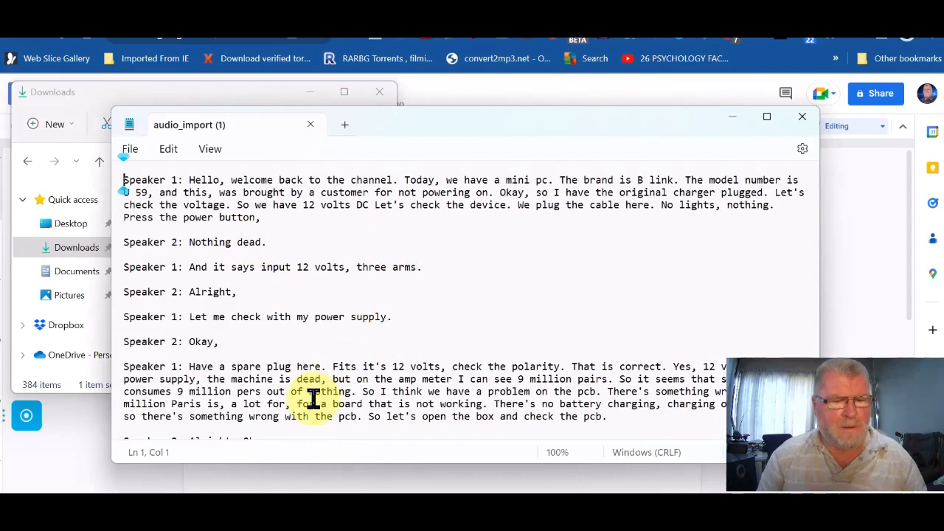
Step: Copy the entire transcript and return to the empty Beelink Mini PC | Demo Google Doc
key("ctrl+a")
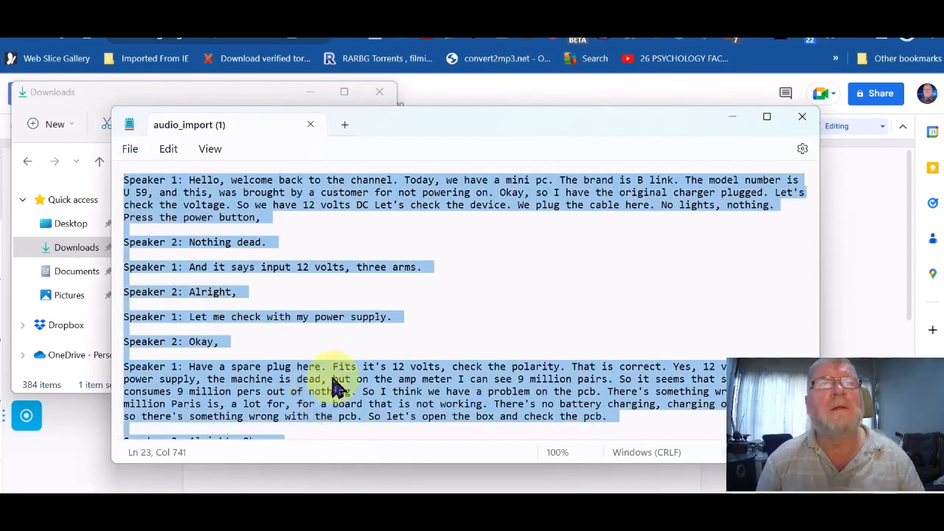
right_click(432, 198)
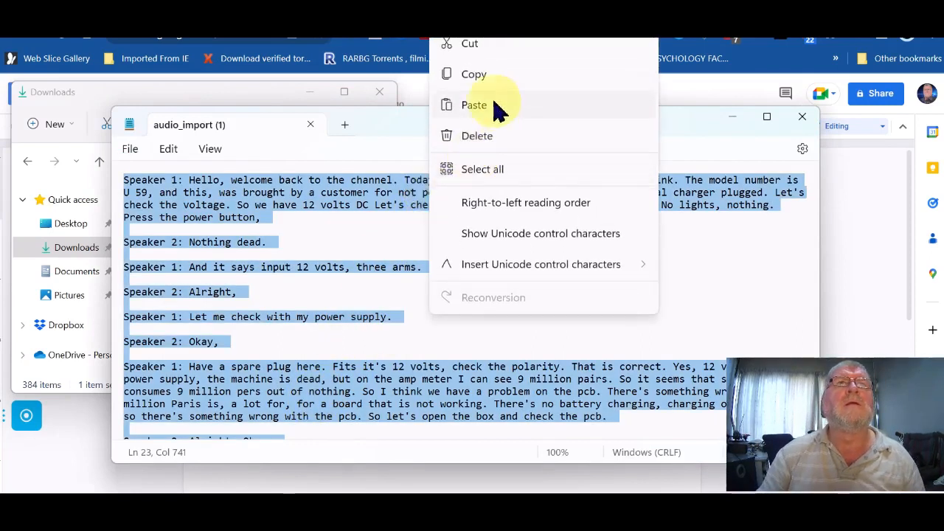
left_click(487, 74)
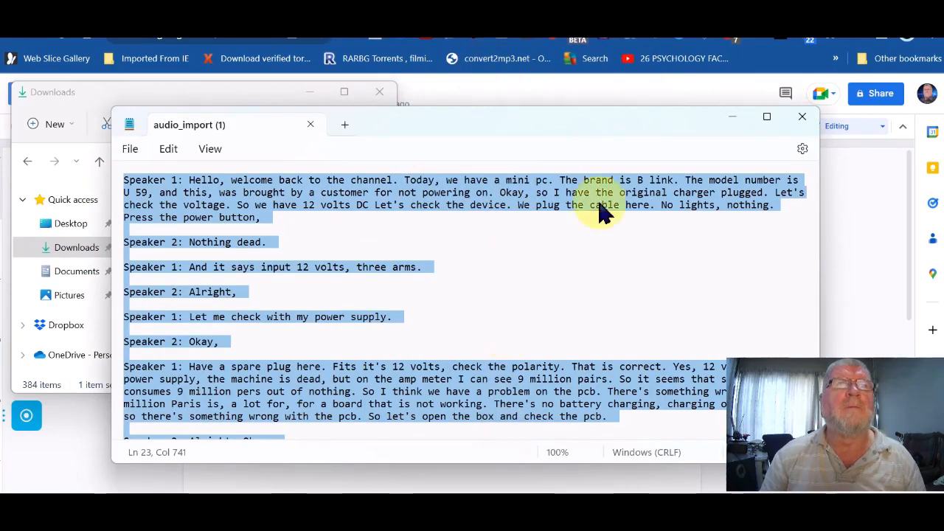
left_click(735, 118)
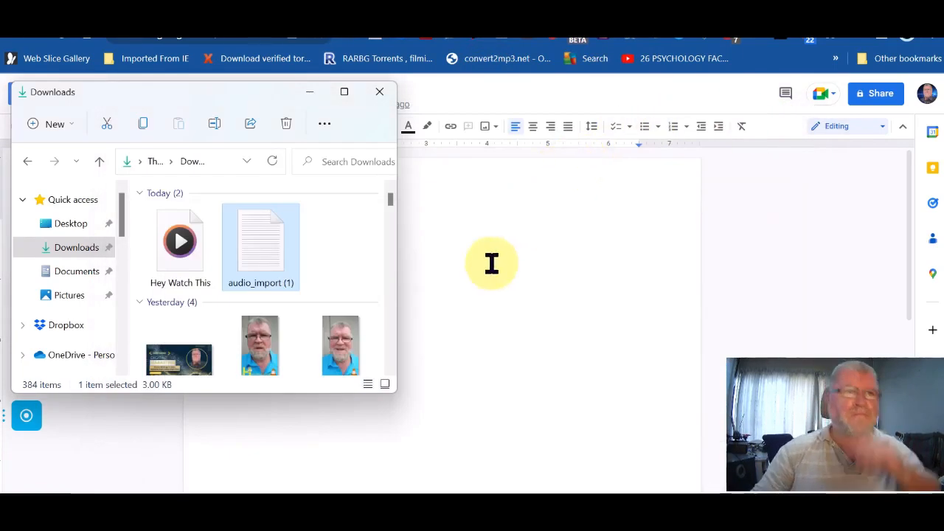
left_click(459, 253)
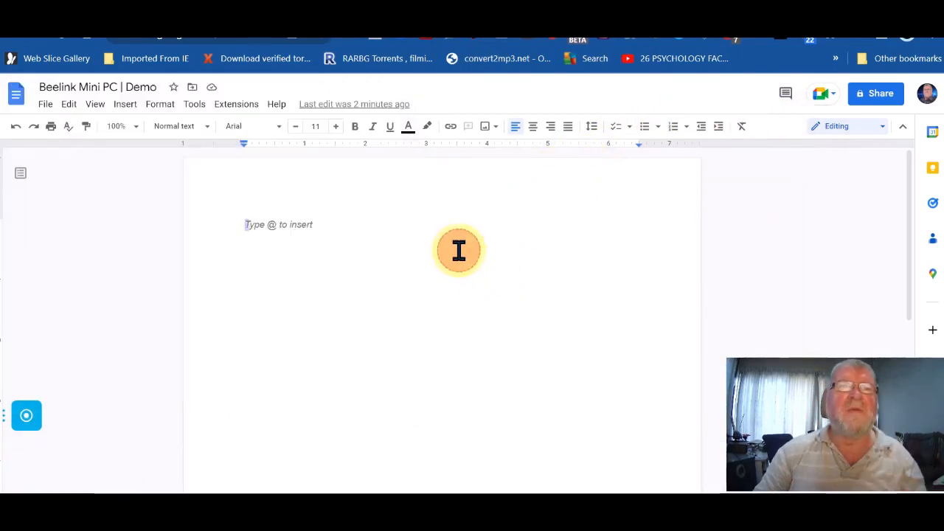
right_click(246, 224)
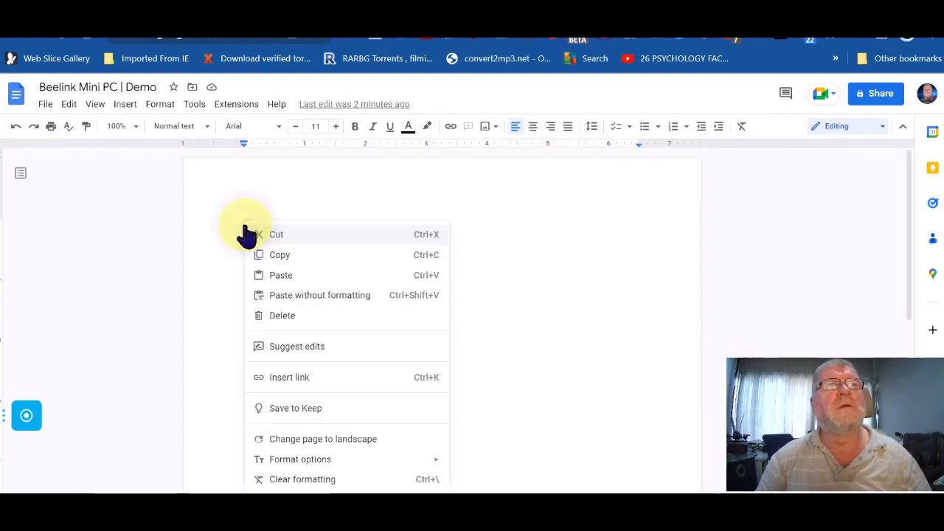
Step: Paste the full Speaker 1/Speaker 2 transcript into the Google Doc and scroll through it
left_click(284, 275)
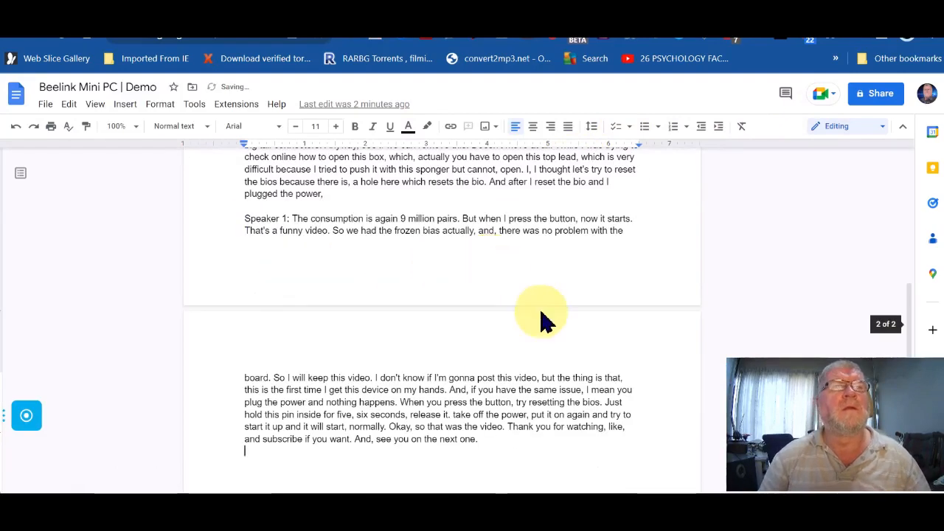
scroll(541, 311, "up", 20)
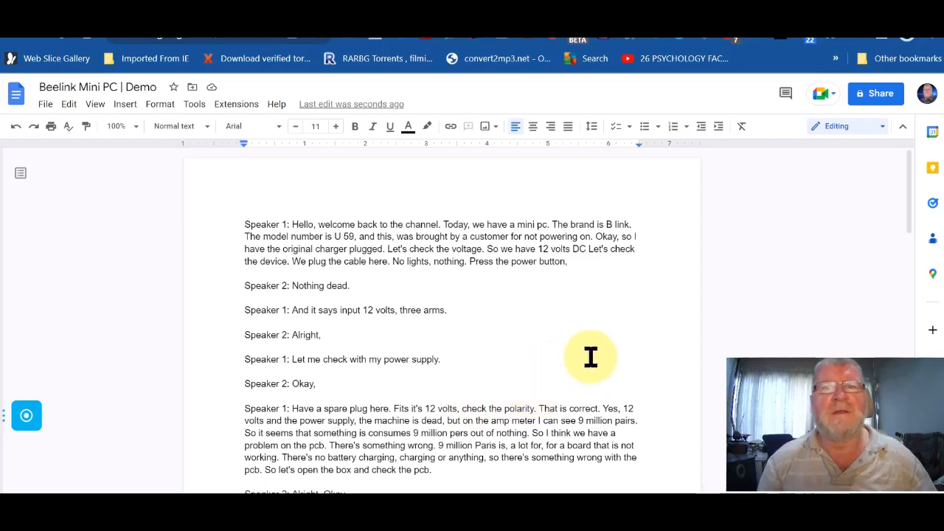
scroll(600, 355, "down", 20)
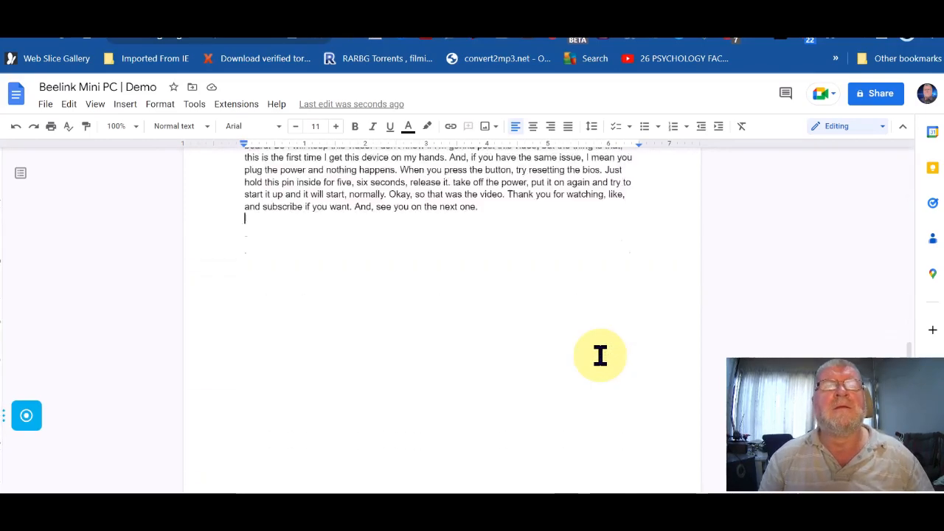
scroll(599, 356, "up", 20)
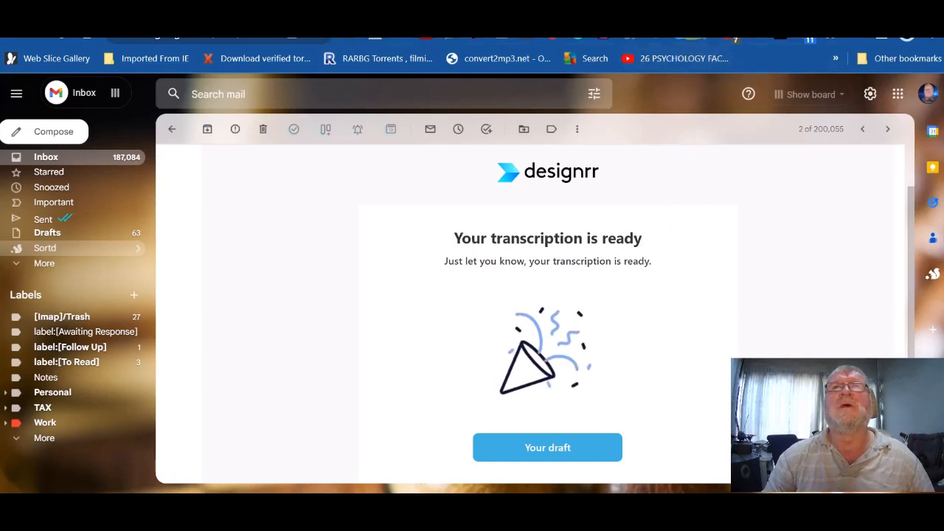
Step: Compare the Designrr transcript with the Google Doc, then open Designrr's My Projects list
left_click(691, 17)
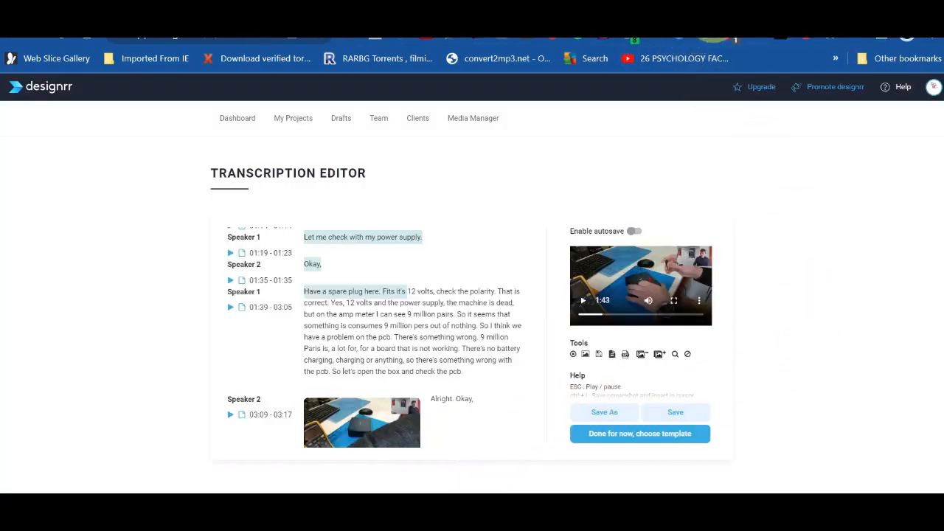
left_click(730, 16)
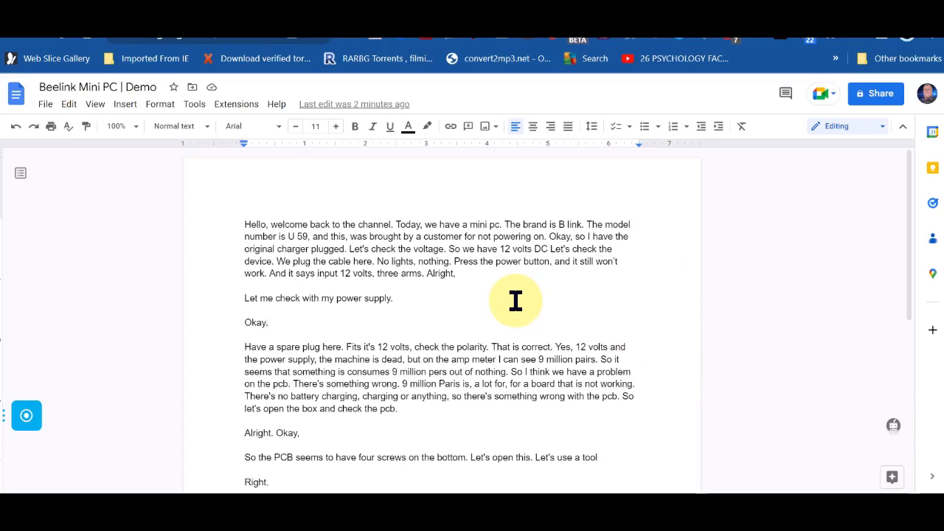
scroll(661, 356, "down", 5)
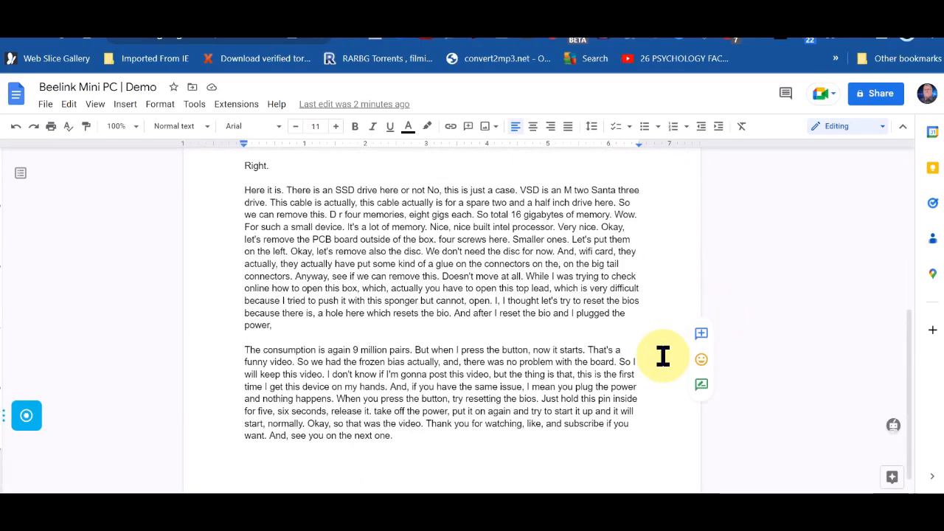
scroll(662, 356, "up", 15)
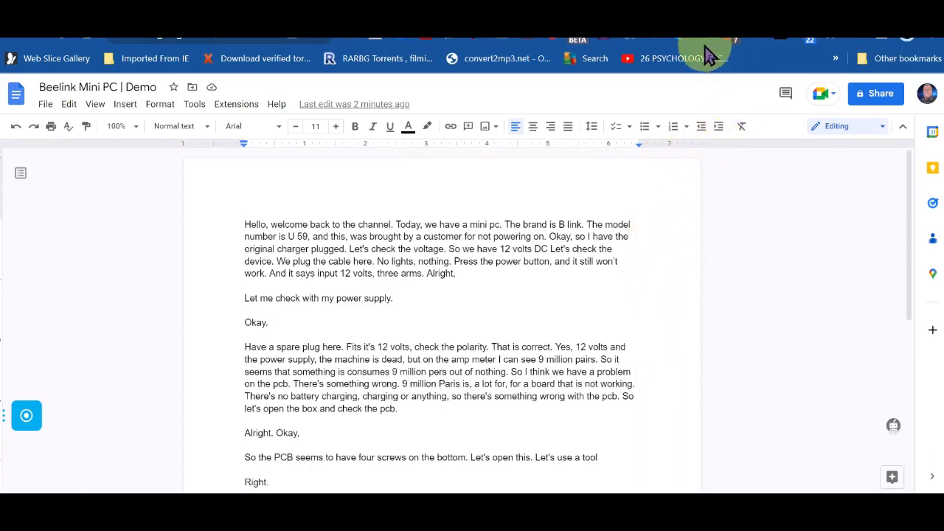
left_click(183, 38)
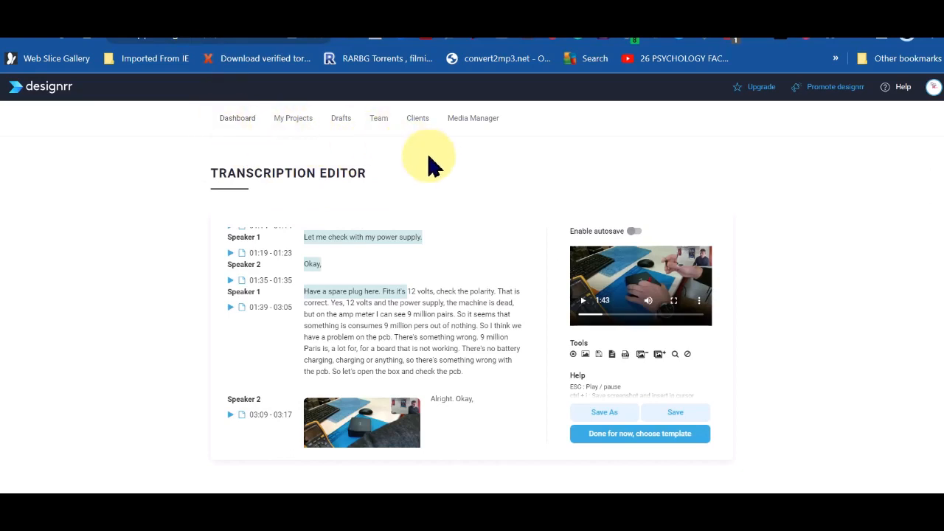
left_click(293, 122)
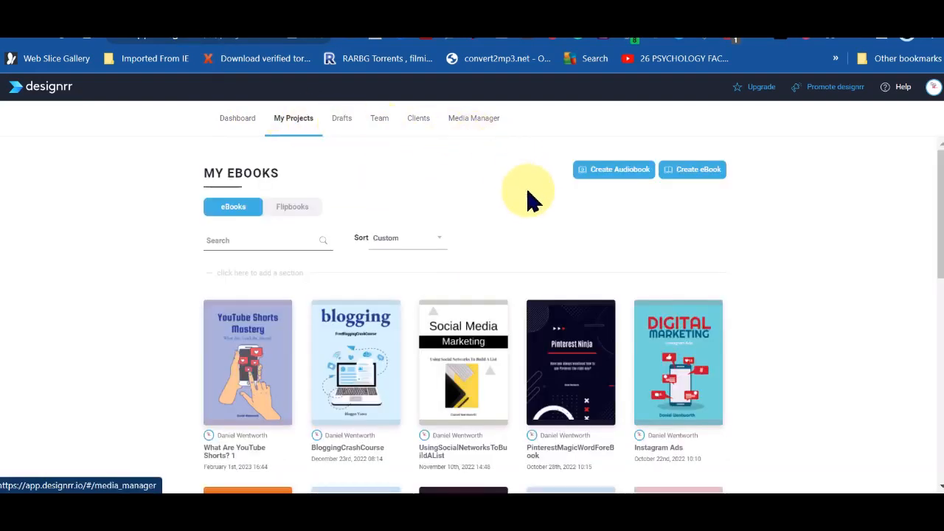
Step: Check Drafts, return to My Projects, and start a new ebook via Create eBook
scroll(531, 206, "down", 3)
scroll(531, 206, "up", 3)
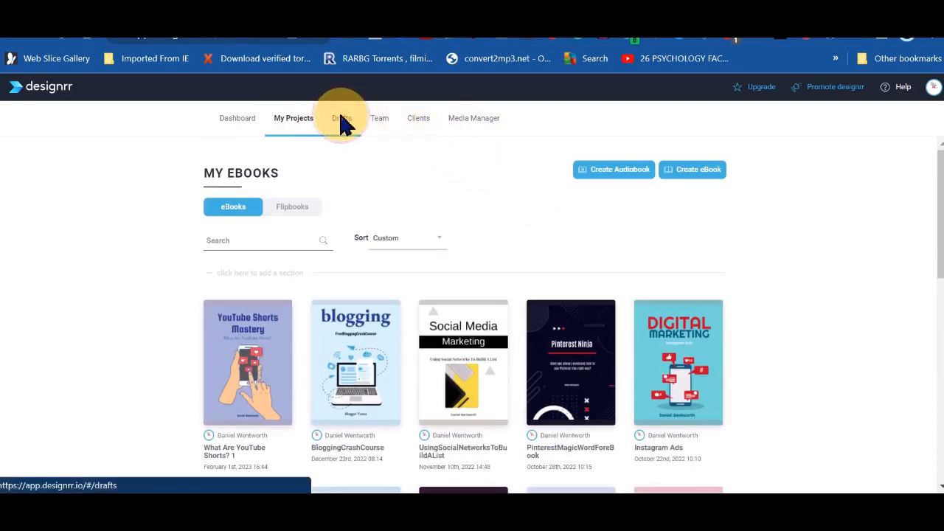
left_click(343, 123)
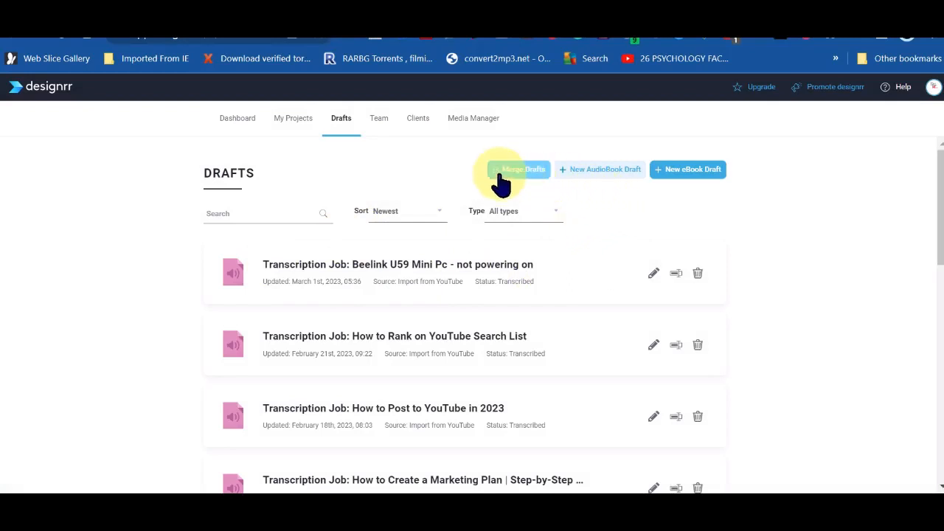
left_click(295, 124)
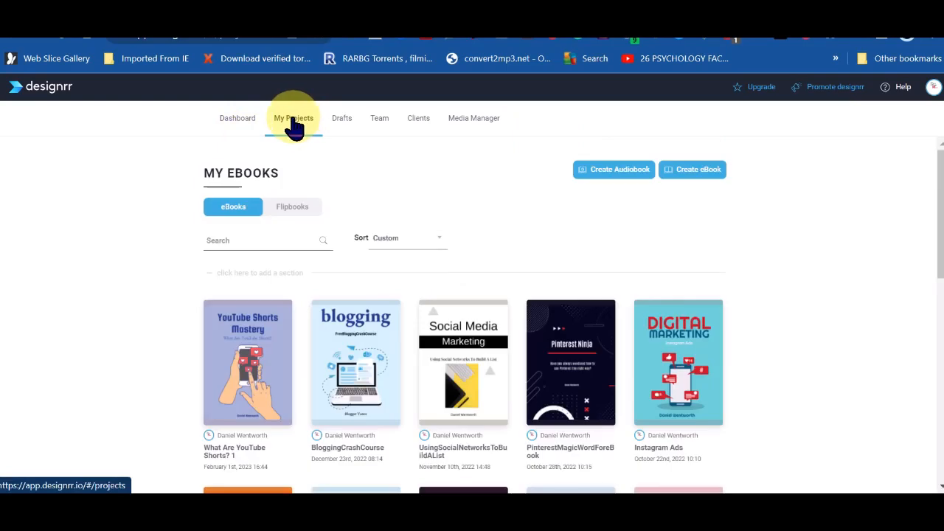
left_click(704, 174)
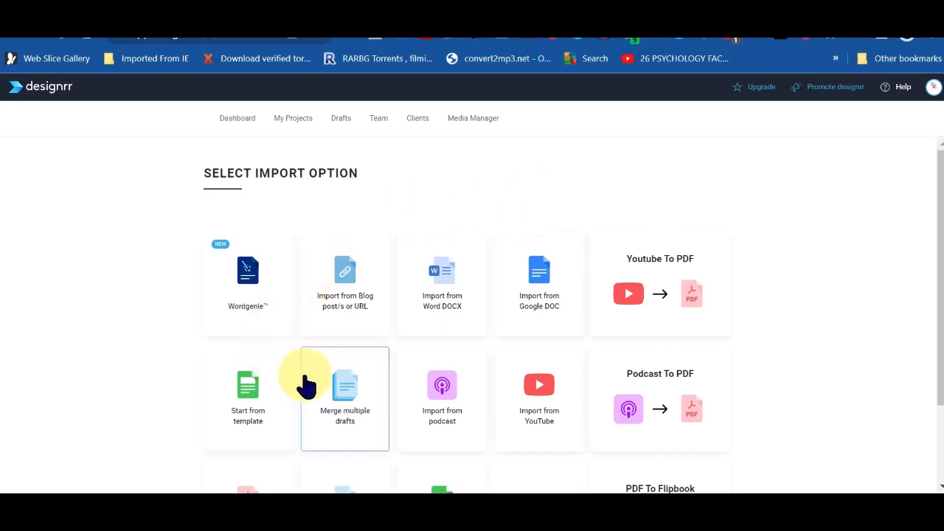
scroll(763, 354, "down", 1)
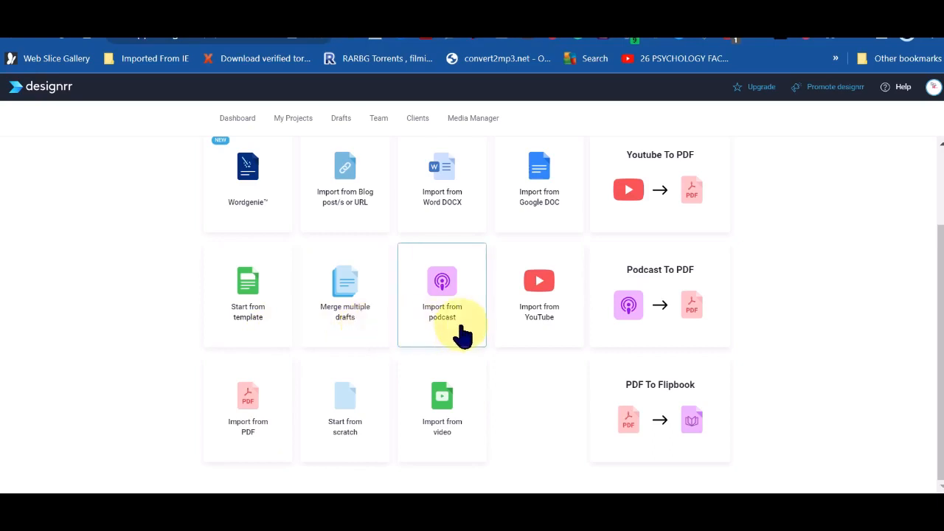
scroll(546, 333, "up", 2)
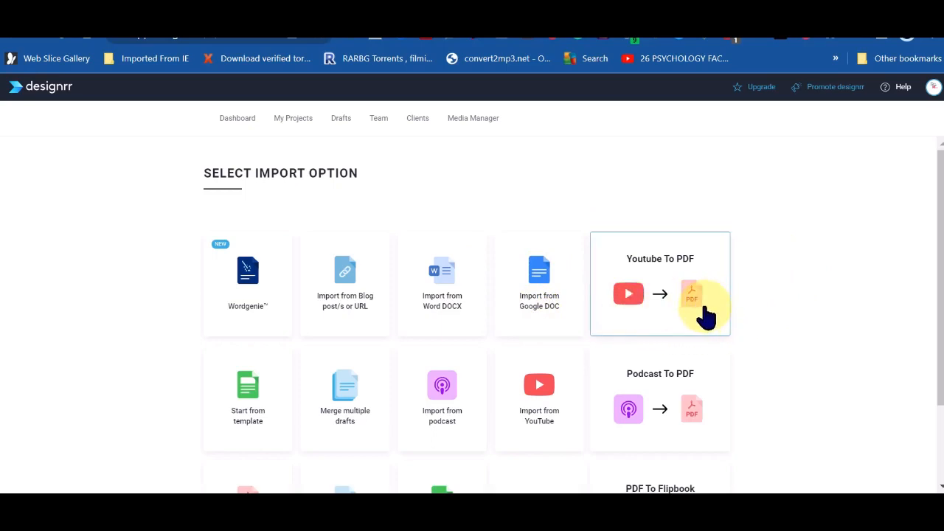
scroll(739, 324, "down", 2)
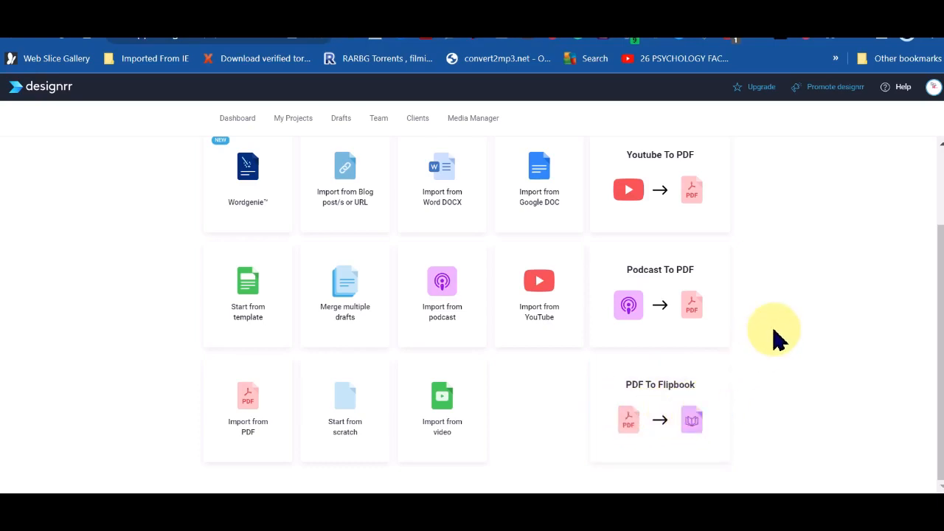
scroll(796, 325, "up", 2)
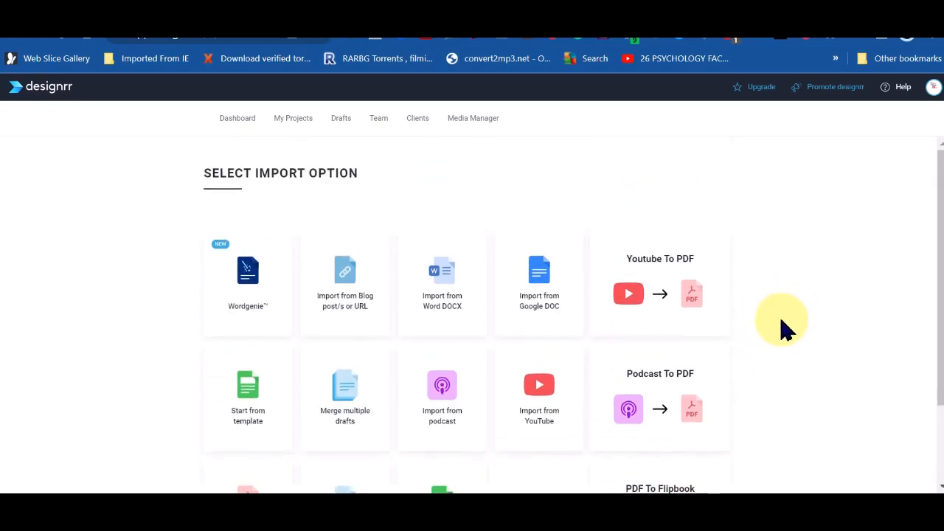
scroll(785, 330, "down", 1)
scroll(784, 331, "up", 1)
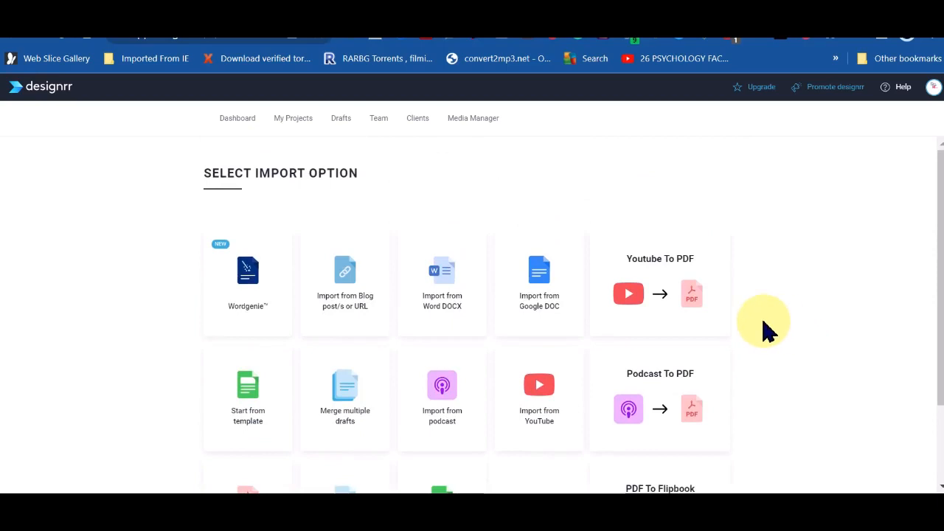
Step: Choose Google DOC import and fetch the Beelink Mini PC | Demo doc using its copied address
left_click(550, 278)
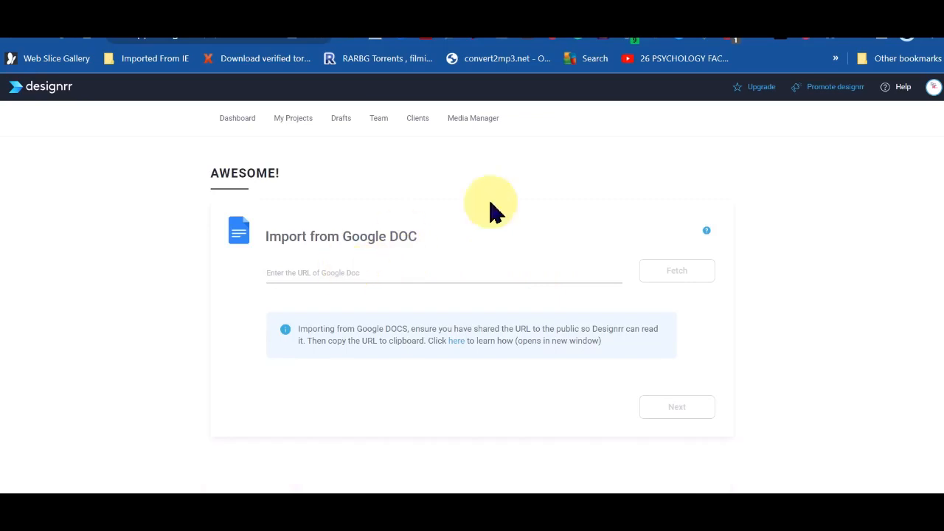
left_click(737, 36)
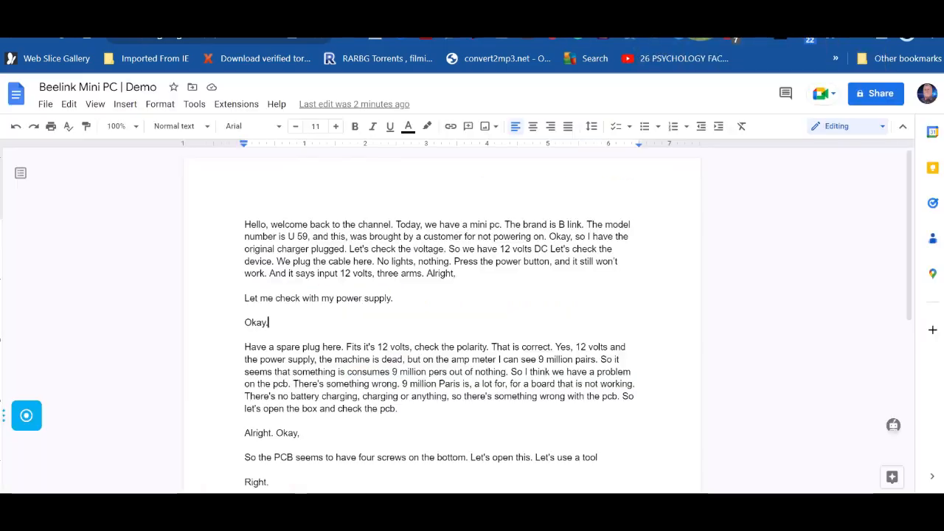
right_click(169, 36)
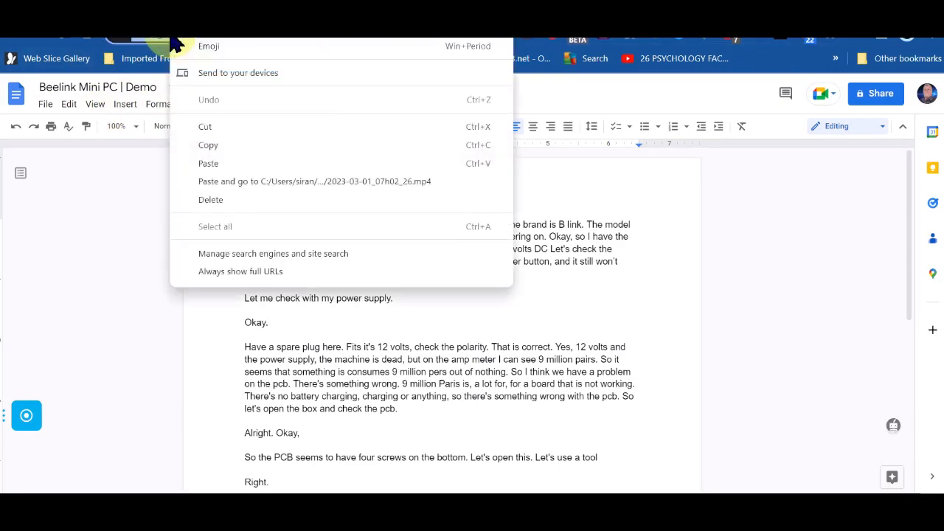
left_click(228, 146)
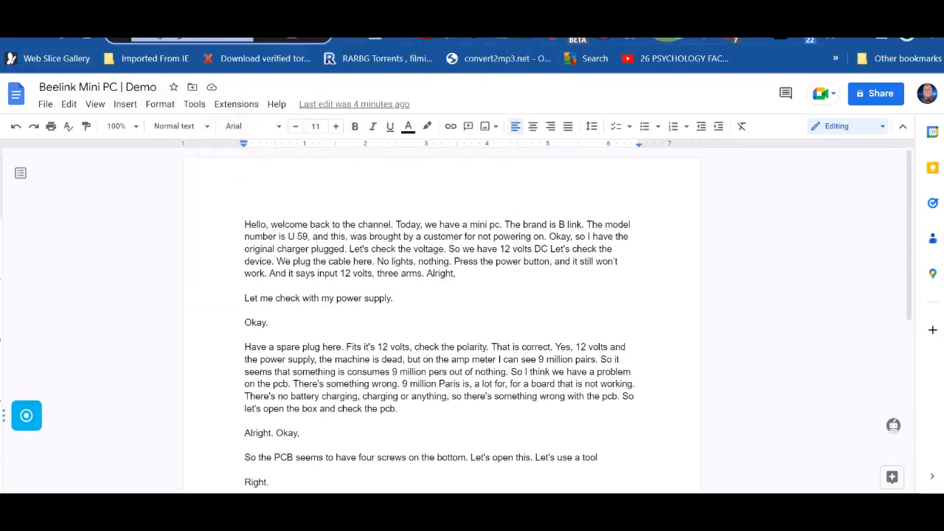
left_click(183, 20)
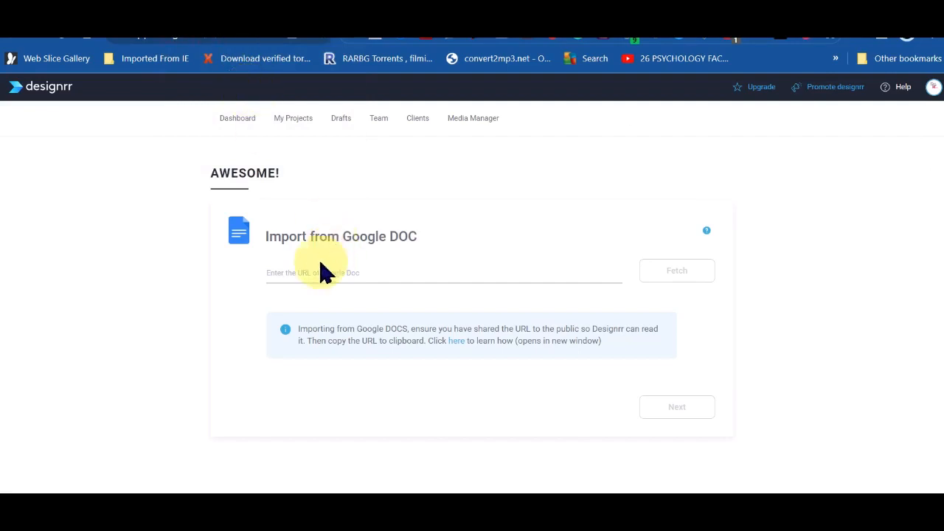
right_click(273, 273)
left_click(343, 118)
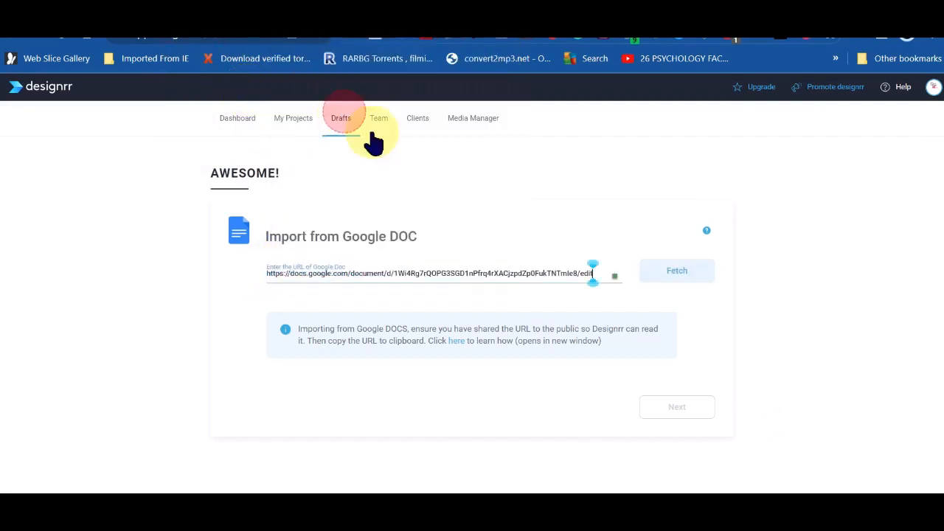
left_click(688, 272)
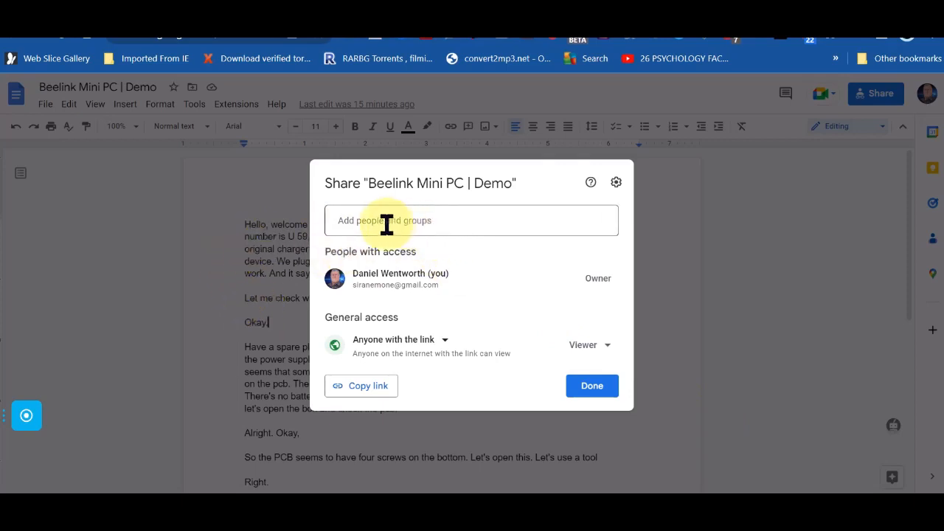
Step: Copy the Beelink doc's anyone-with-the-link share address and go back to the Designrr tab
left_click(366, 394)
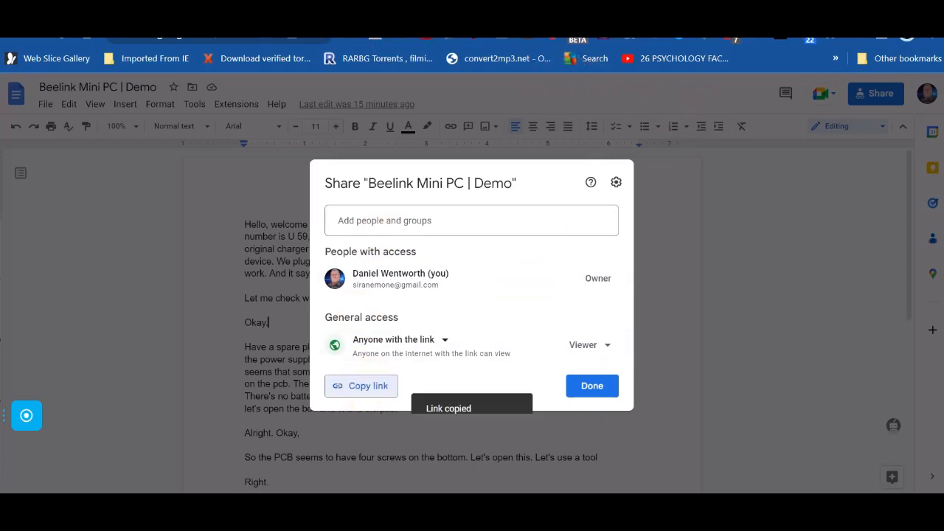
left_click(174, 15)
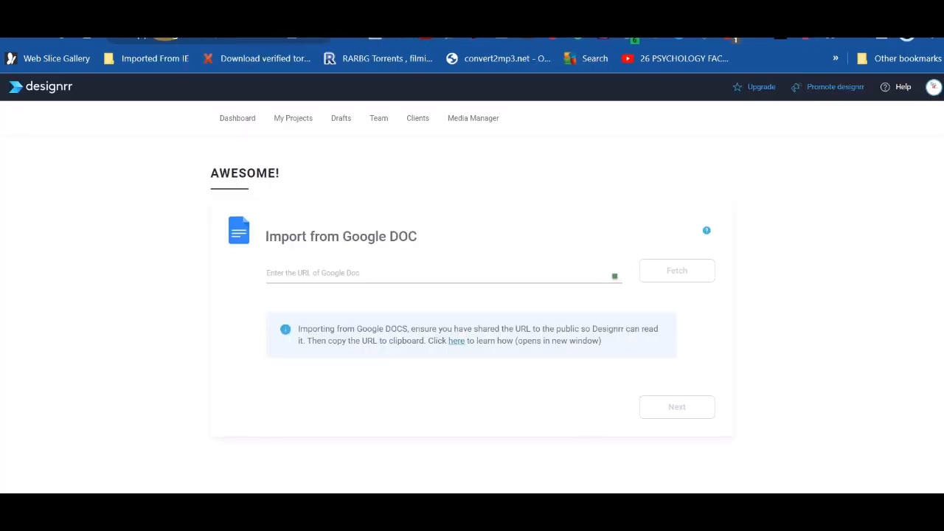
Step: Paste the share link into the URL field and fetch the Beelink Mini PC | Demo doc
right_click(270, 271)
left_click(344, 139)
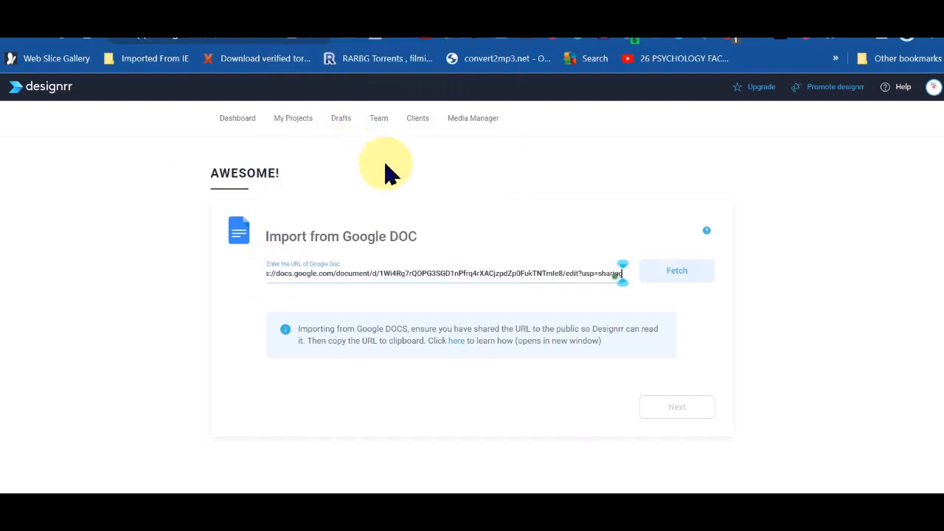
left_click(689, 279)
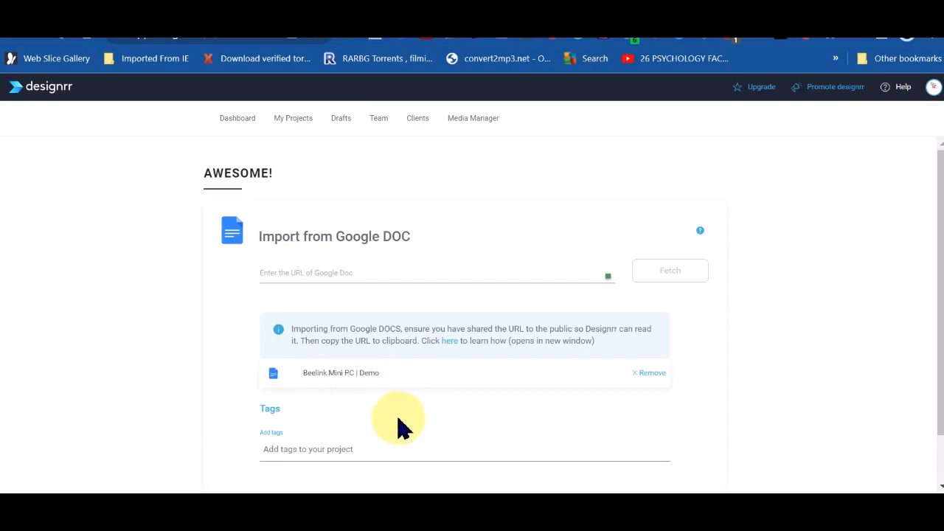
Step: Tag the project Education and continue to template selection
scroll(398, 426, "down", 2)
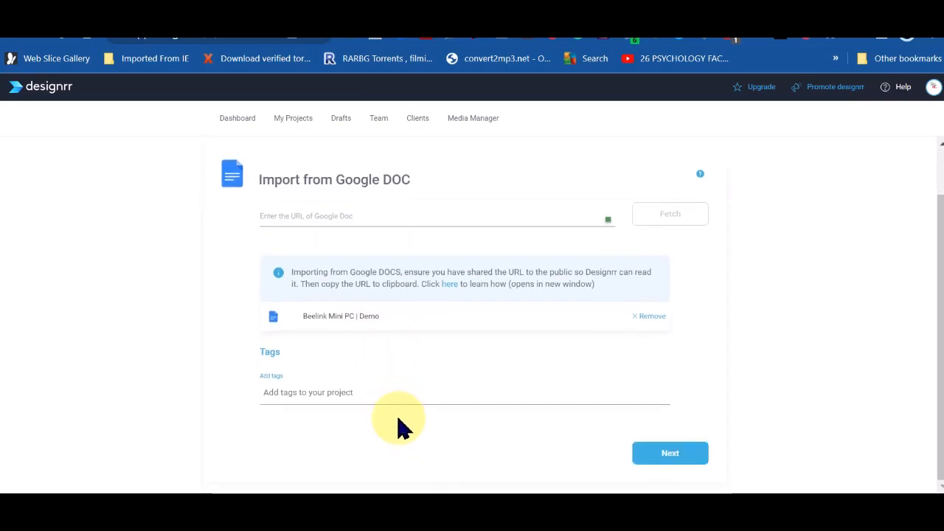
left_click(268, 393)
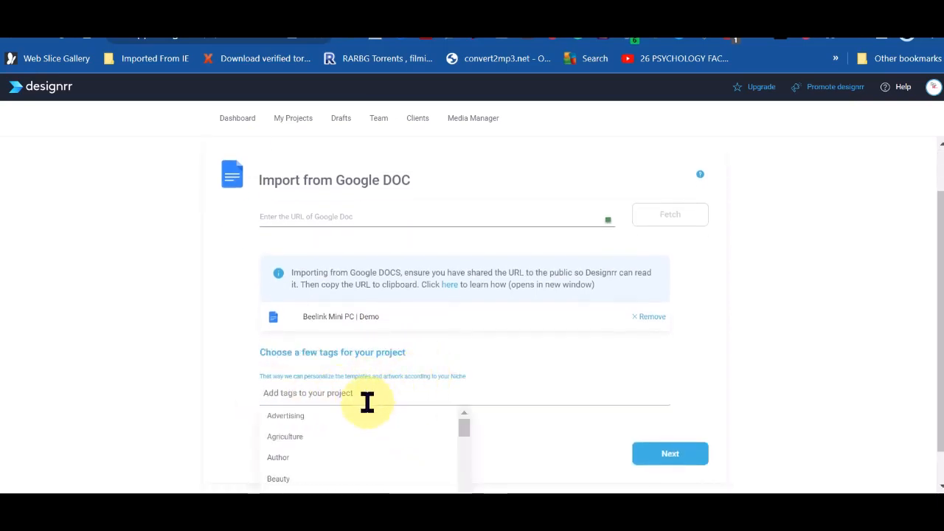
scroll(369, 439, "down", 1)
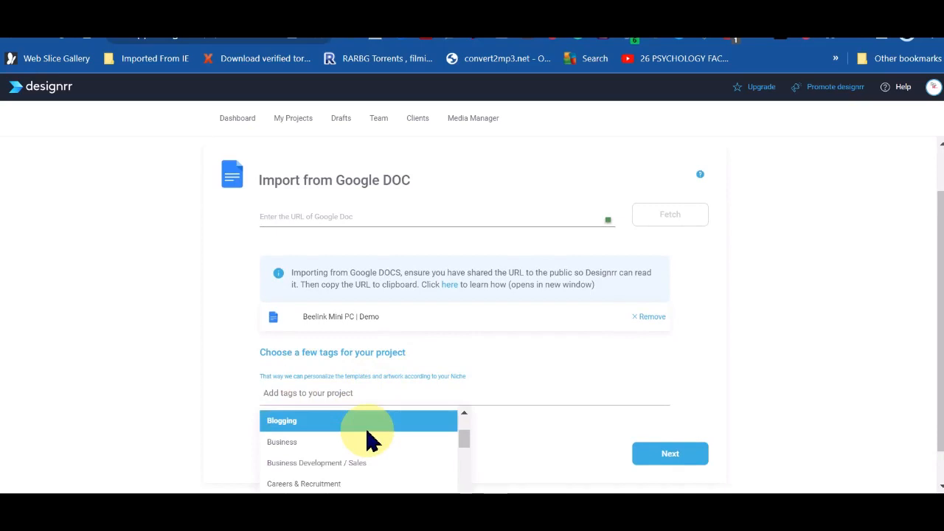
scroll(368, 442, "down", 1)
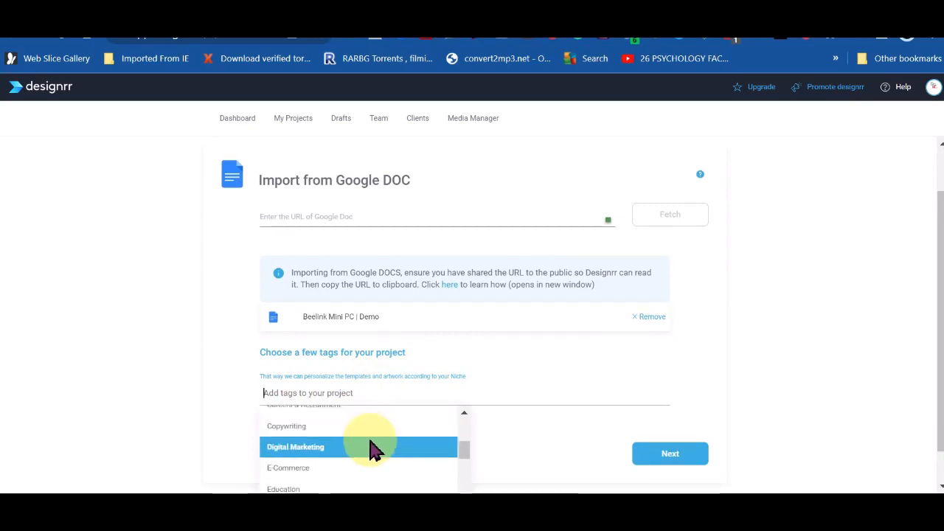
scroll(376, 463, "down", 1)
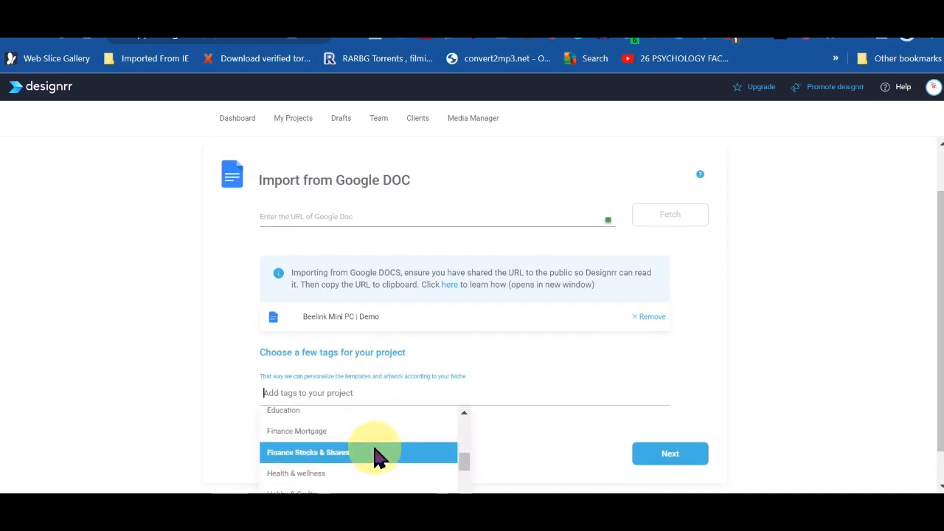
scroll(376, 457, "up", 1)
scroll(346, 465, "down", 1)
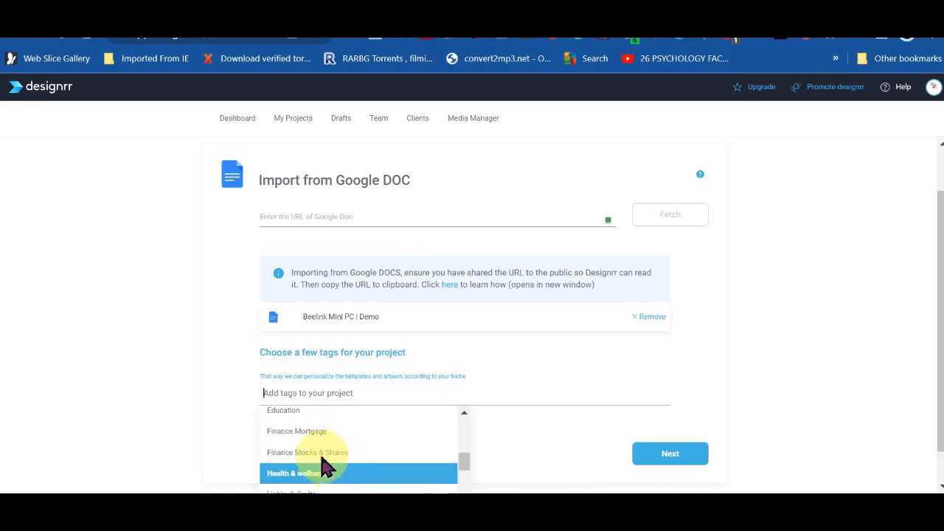
left_click(294, 411)
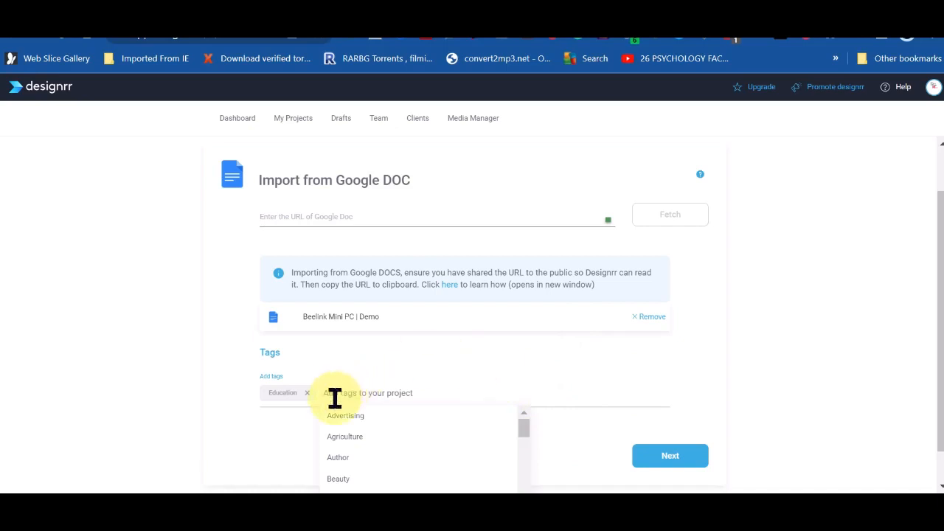
left_click(676, 458)
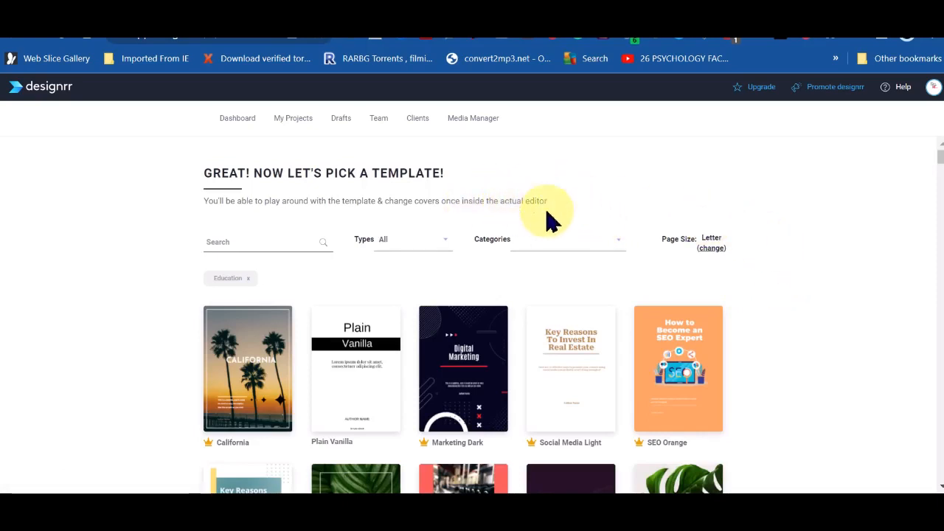
Step: Choose the Plain Vanilla template for the ebook
mouse_move(359, 362)
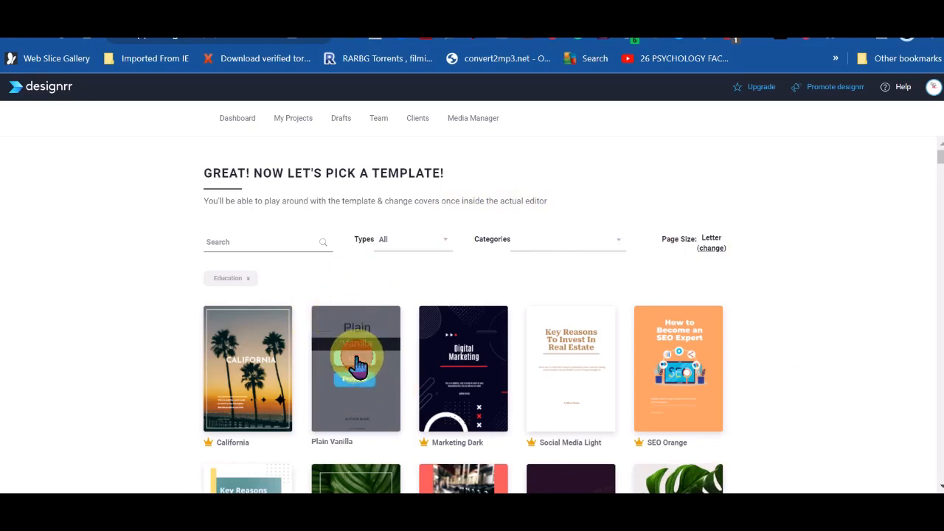
left_click(357, 359)
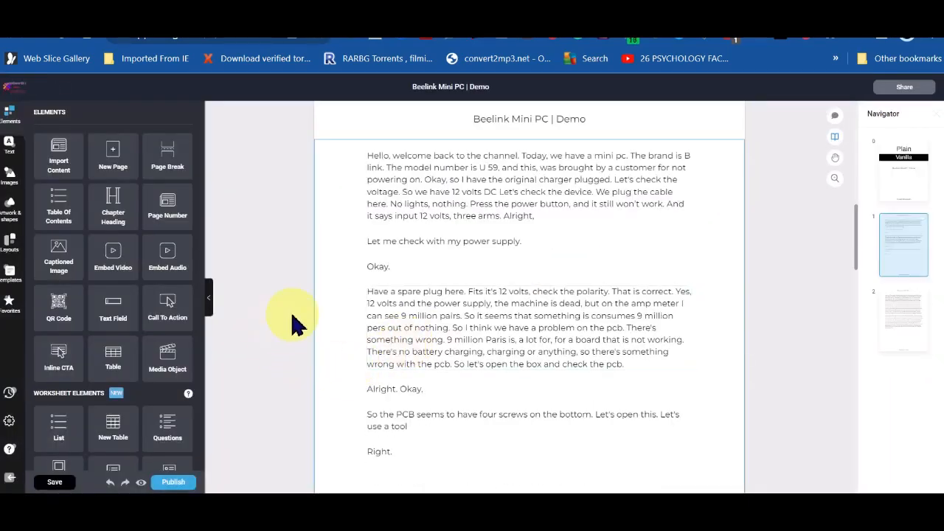
Step: Select and then deselect the Beelink Mini PC | Demo title block on the cover
scroll(330, 271, "up", 8)
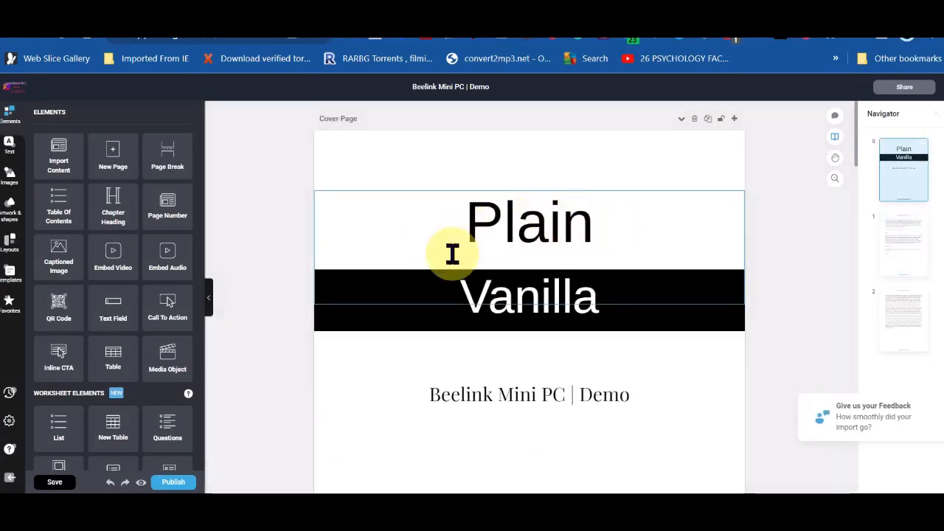
left_click(577, 410)
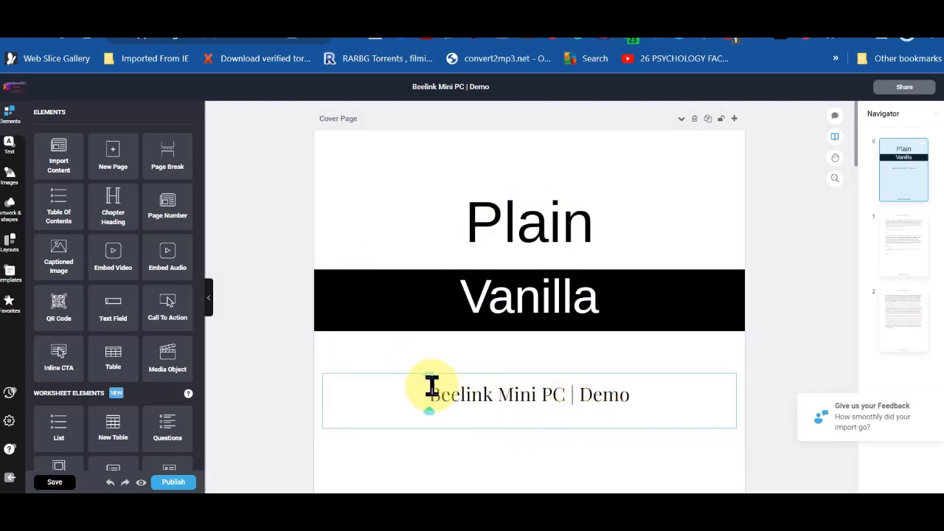
left_click(351, 359)
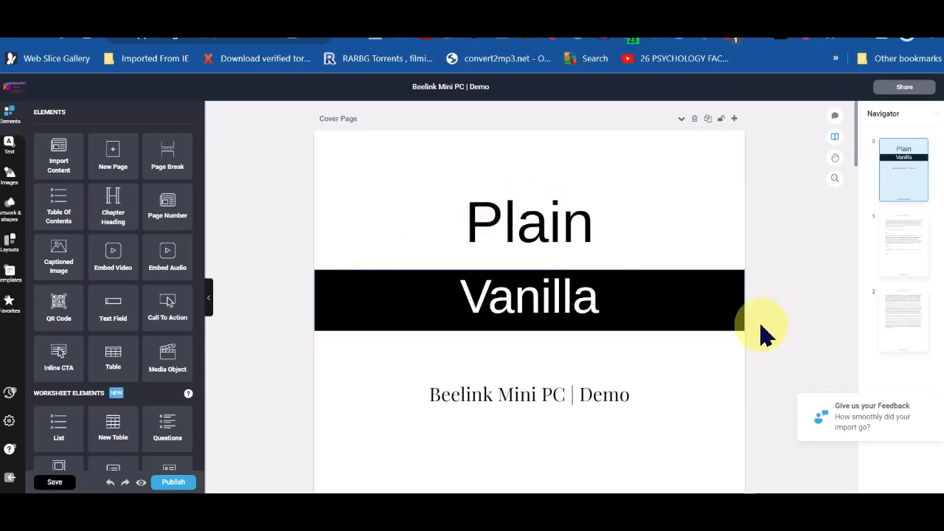
Step: Open the Heading text-style settings for the author-name heading in the cover footer
scroll(705, 386, "down", 2)
scroll(706, 386, "down", 8)
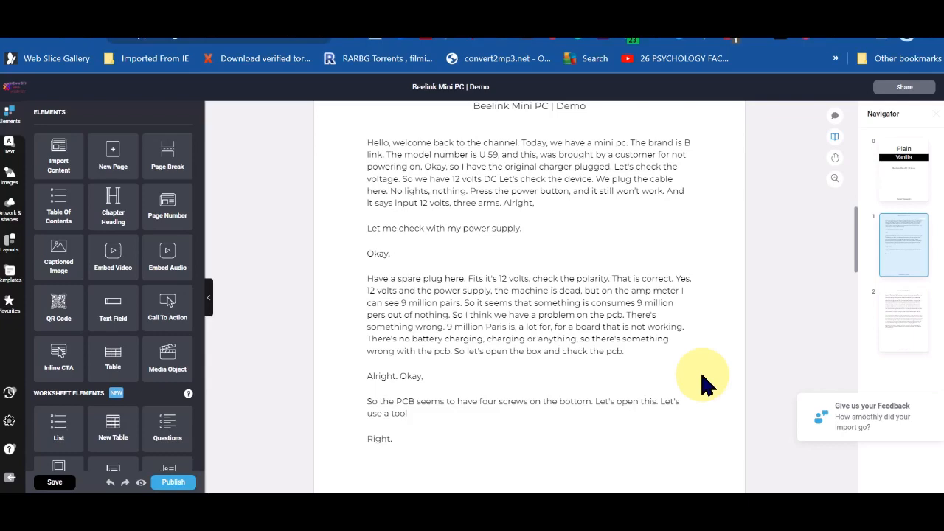
scroll(727, 358, "up", 2)
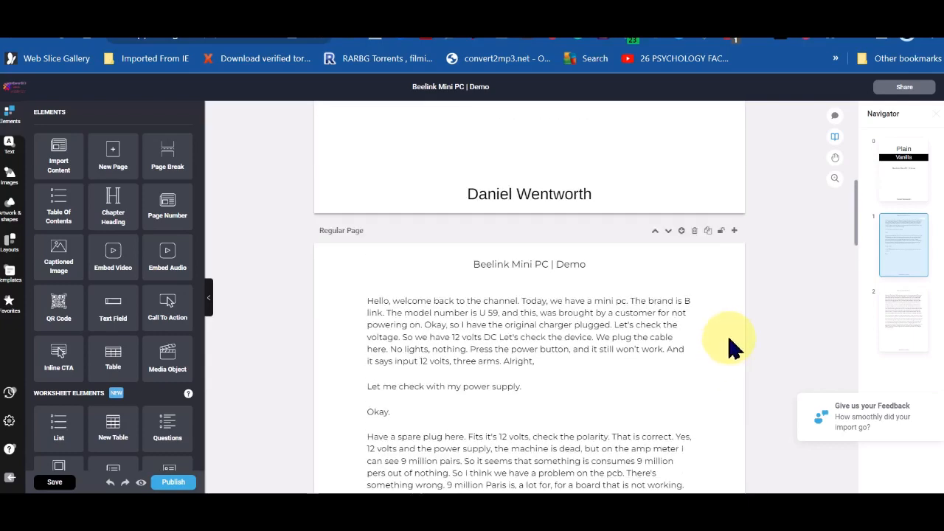
scroll(762, 347, "up", 5)
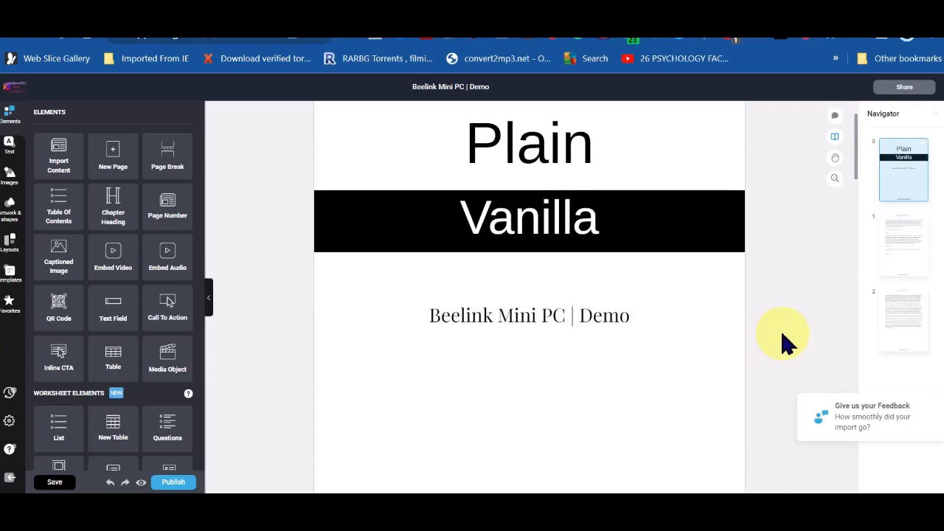
scroll(785, 343, "up", 1)
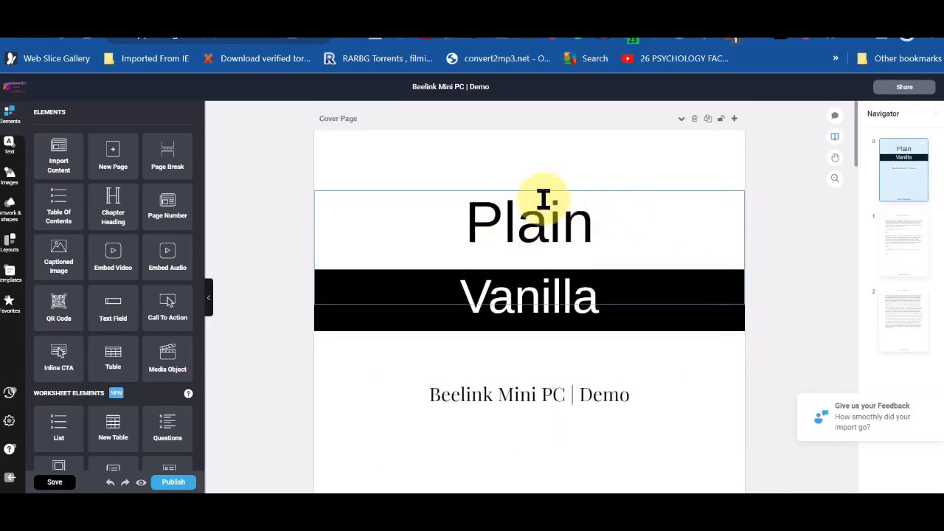
scroll(493, 413, "down", 1)
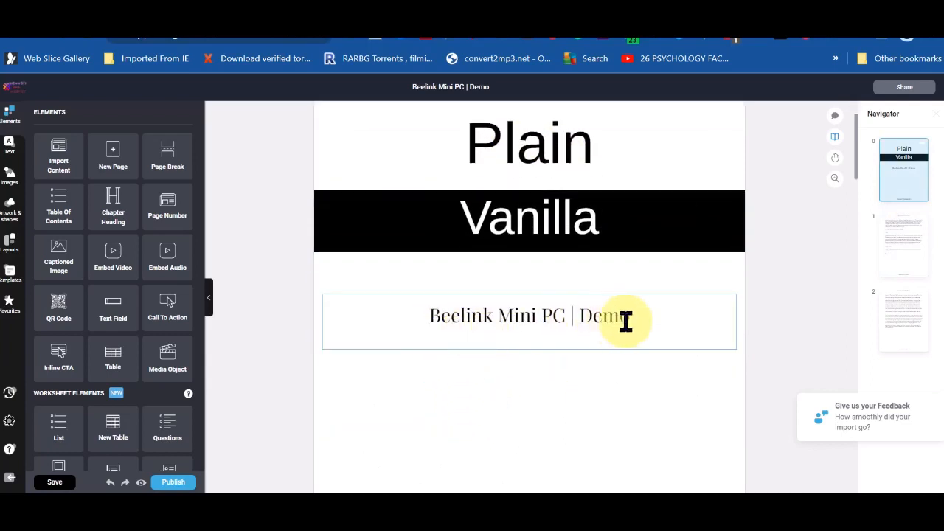
scroll(678, 347, "down", 3)
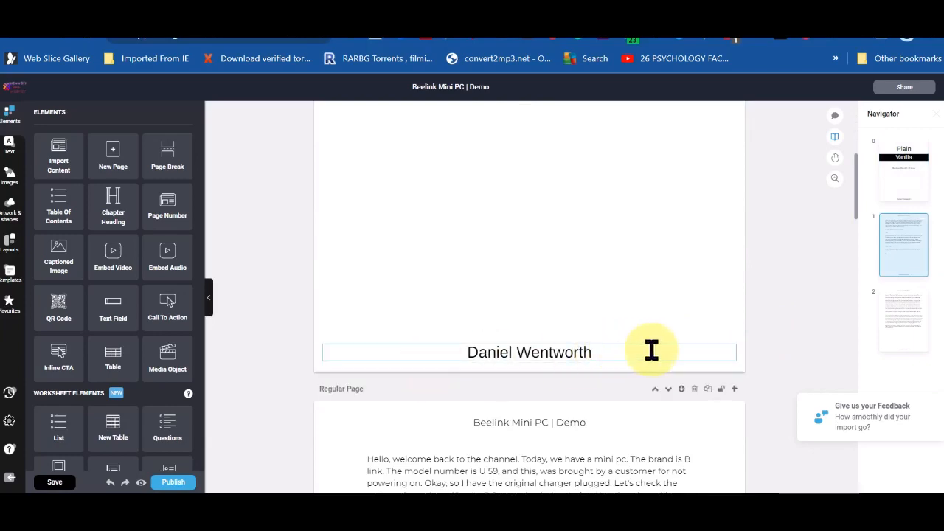
scroll(629, 369, "down", 3)
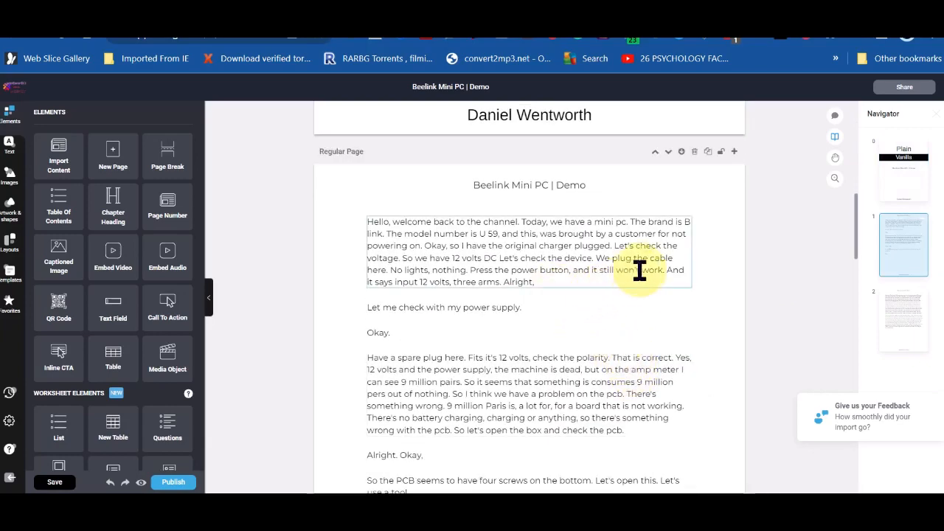
scroll(770, 273, "up", 2)
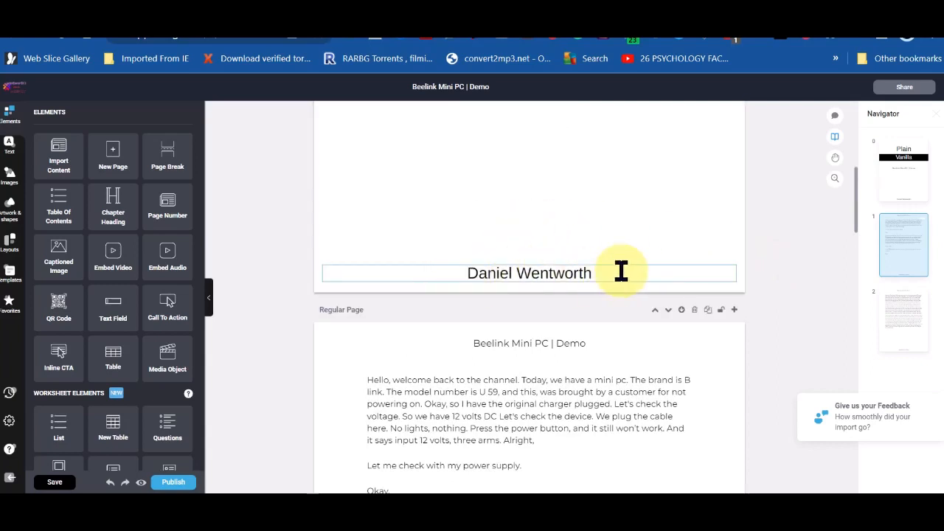
left_click(462, 271)
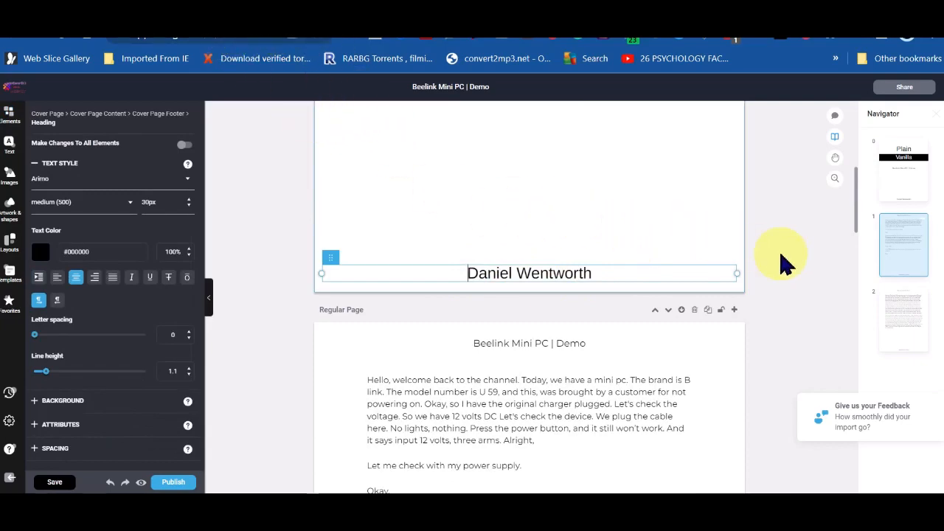
scroll(779, 263, "down", 1)
scroll(783, 261, "down", 1)
scroll(783, 262, "up", 1)
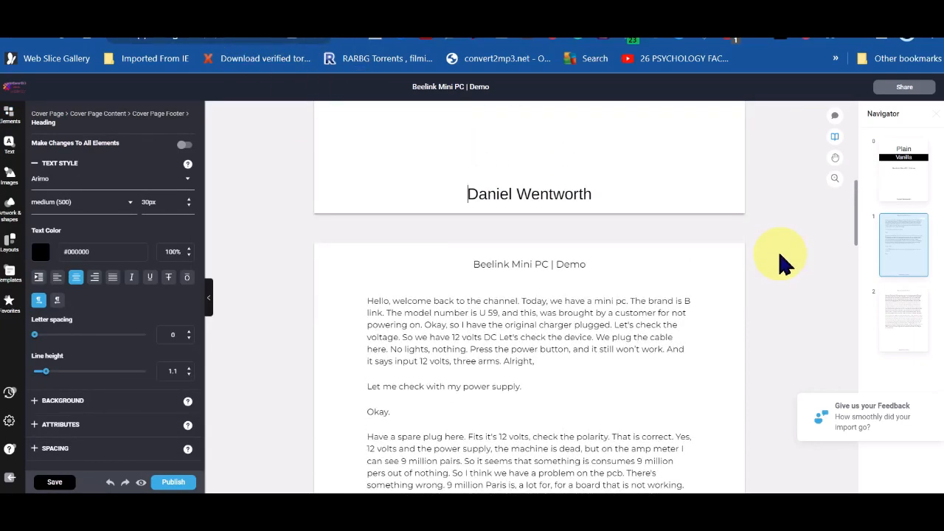
scroll(783, 261, "down", 1)
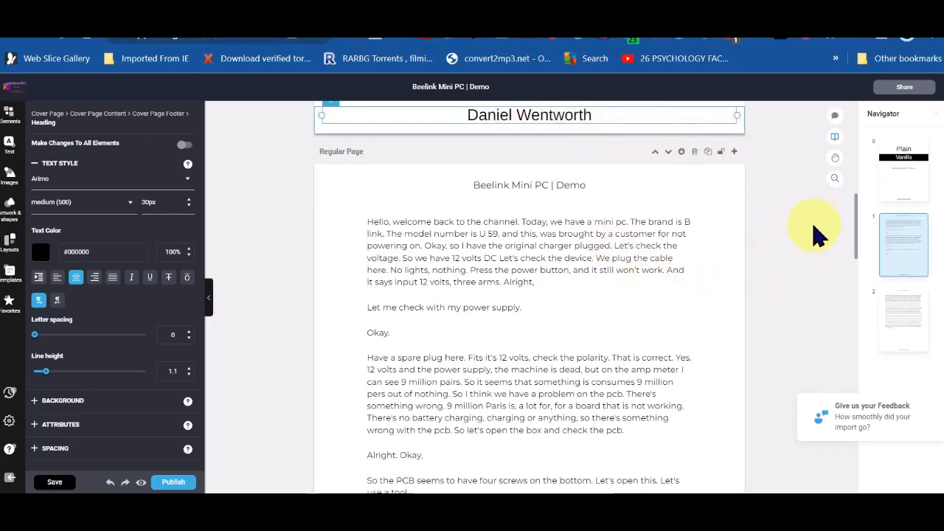
scroll(816, 235, "up", 1)
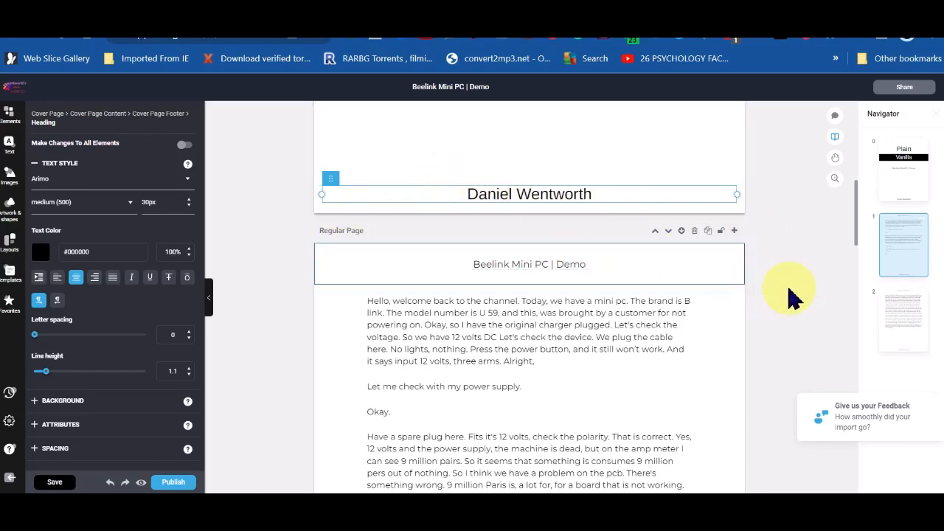
scroll(789, 295, "down", 1)
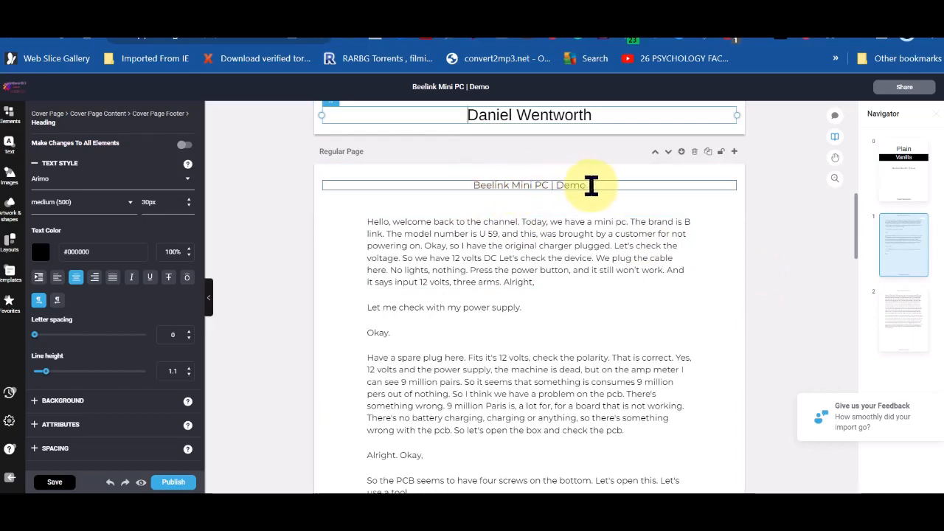
scroll(520, 316, "down", 3)
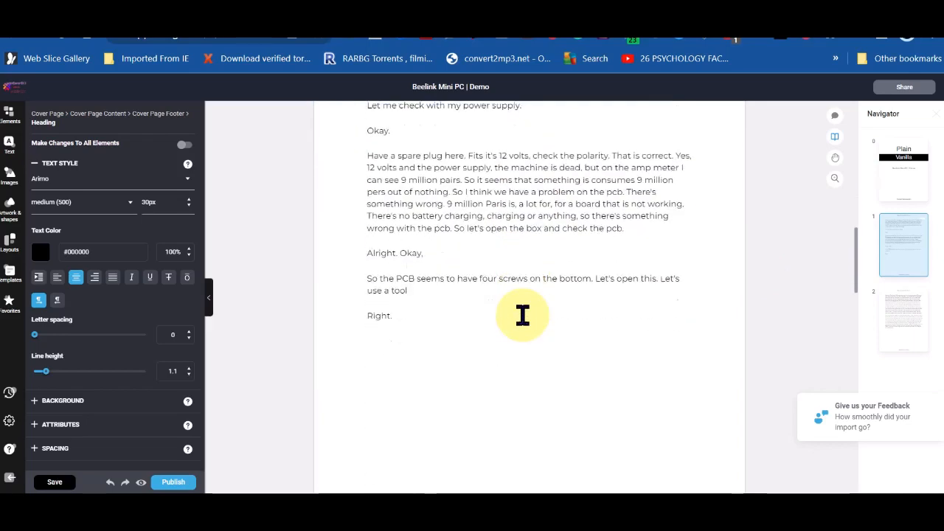
scroll(521, 320, "down", 10)
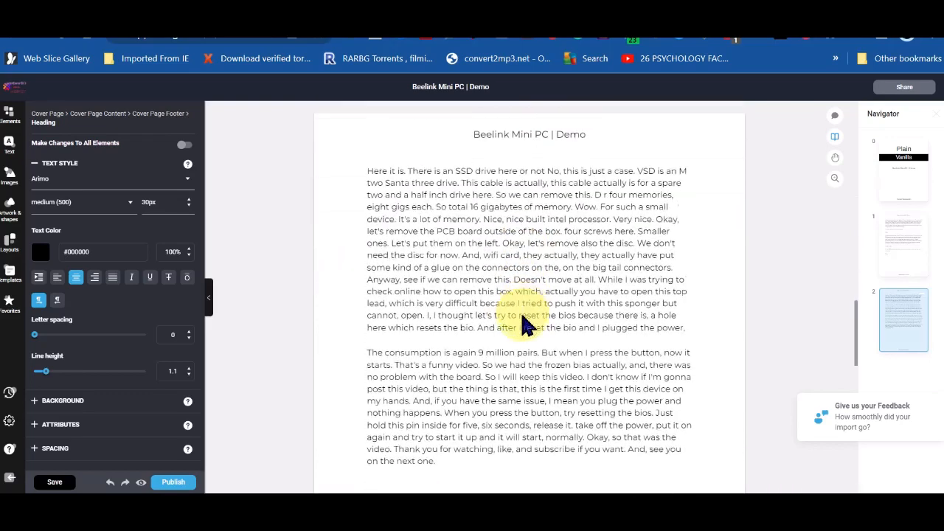
scroll(520, 320, "down", 8)
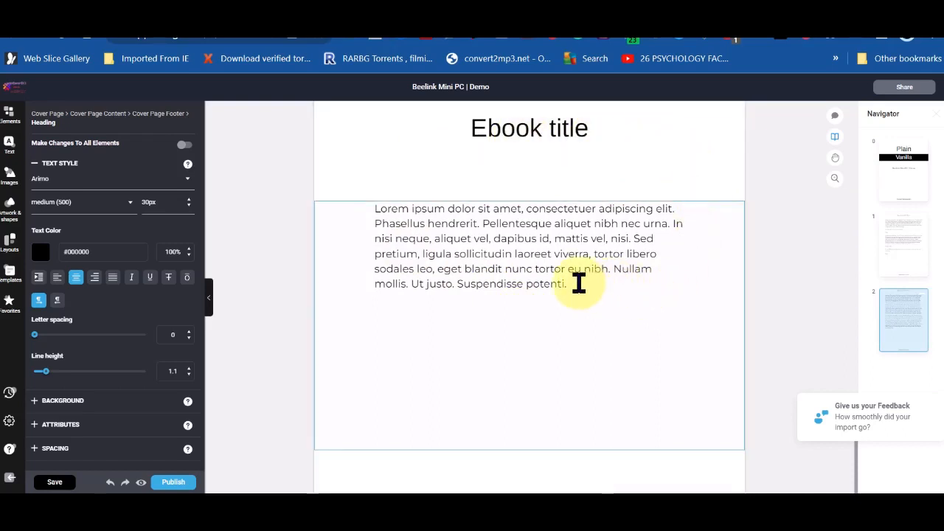
Step: Delete the Lorem ipsum paragraph beneath the back page's 'Ebook title' heading
left_click_drag(571, 280, 373, 207)
key("BackSpace")
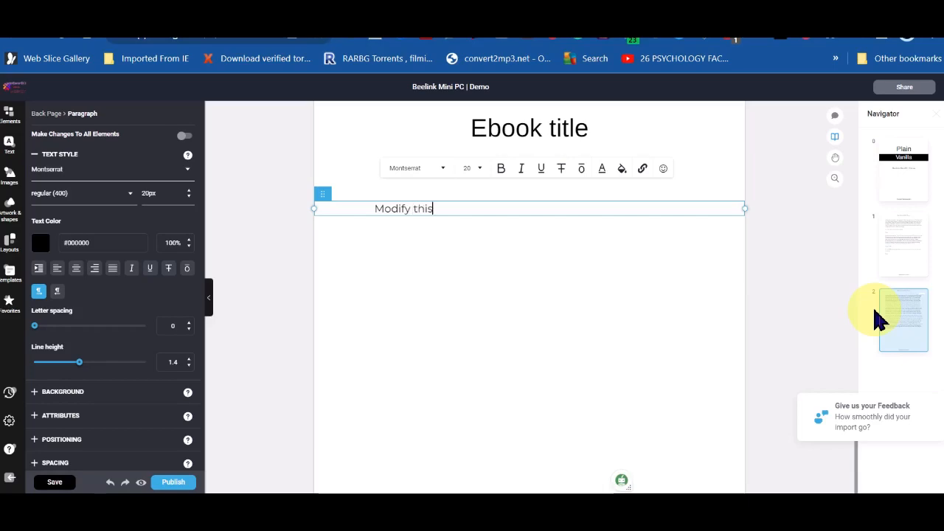
left_click(693, 310)
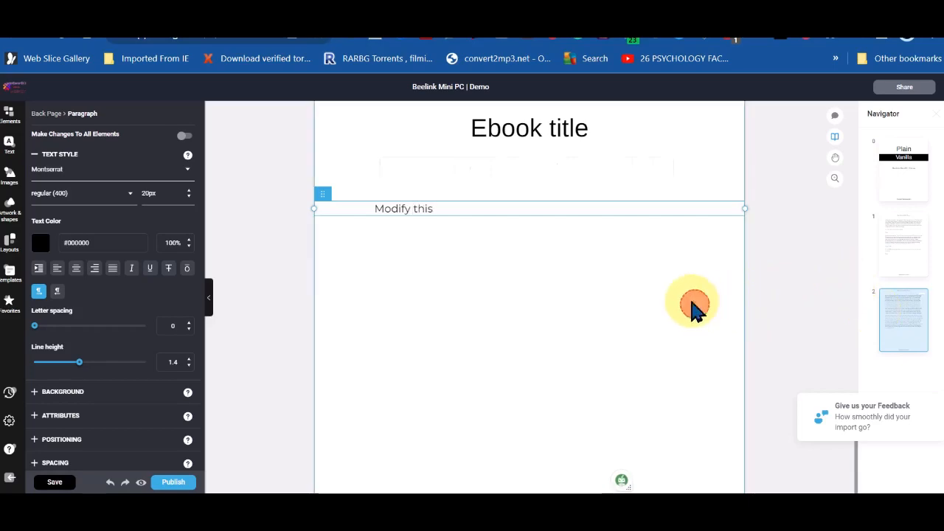
scroll(663, 317, "up", 15)
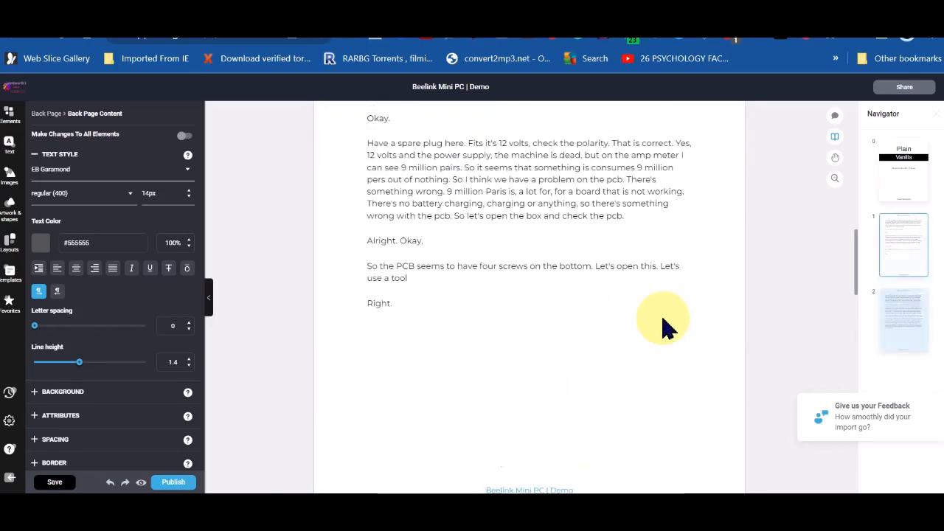
scroll(662, 328, "up", 5)
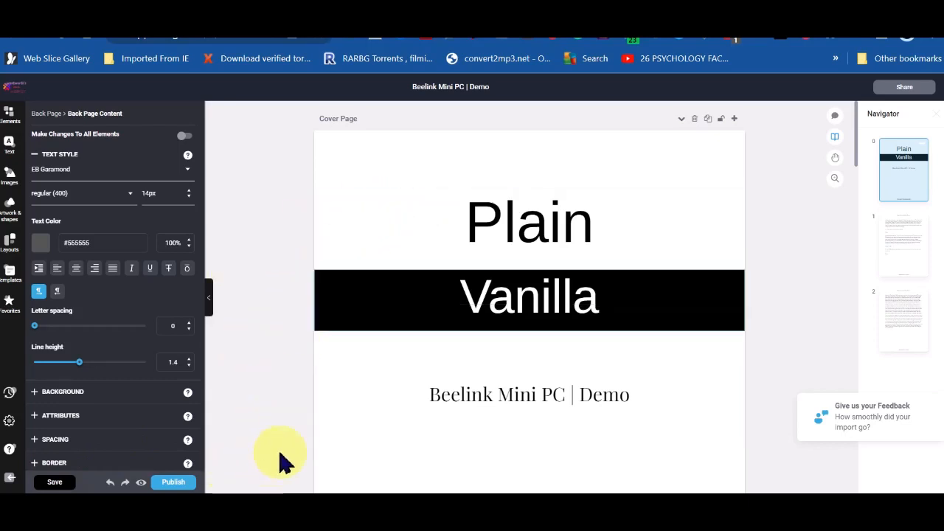
scroll(379, 410, "down", 2)
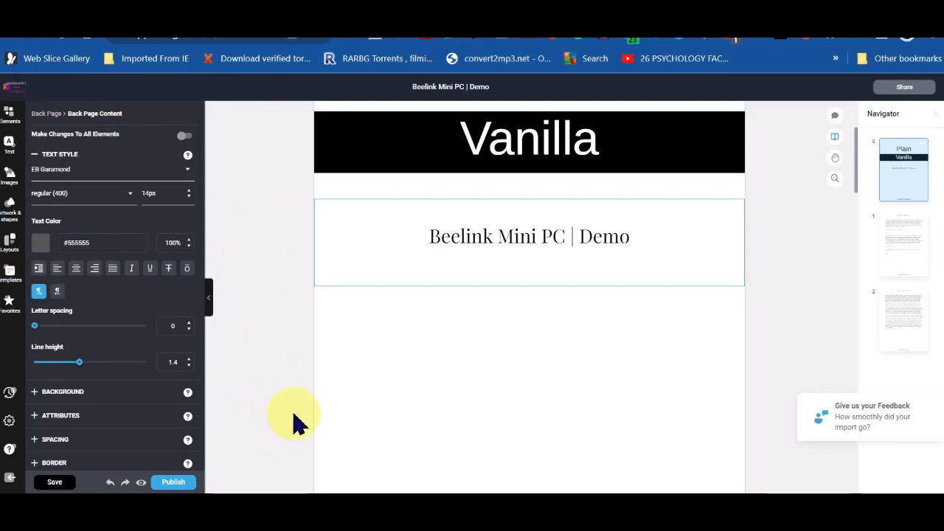
left_click(141, 483)
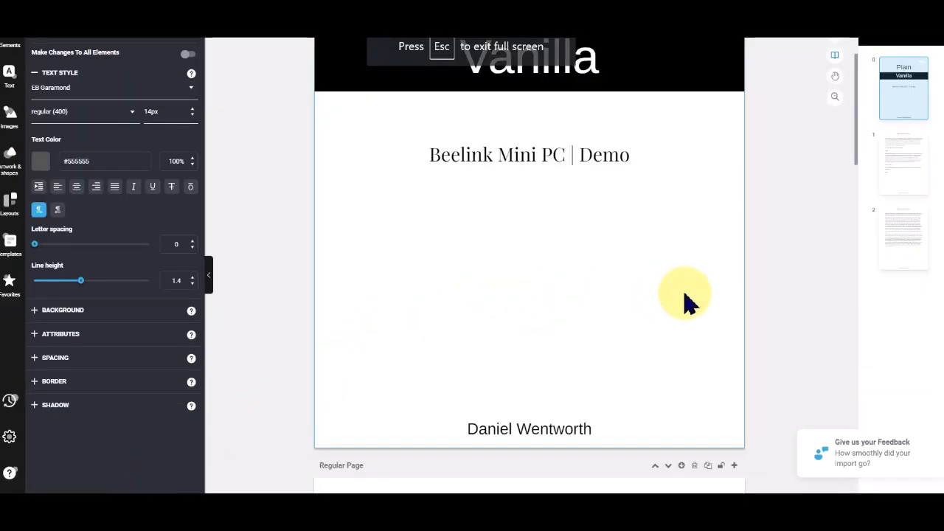
key("Escape")
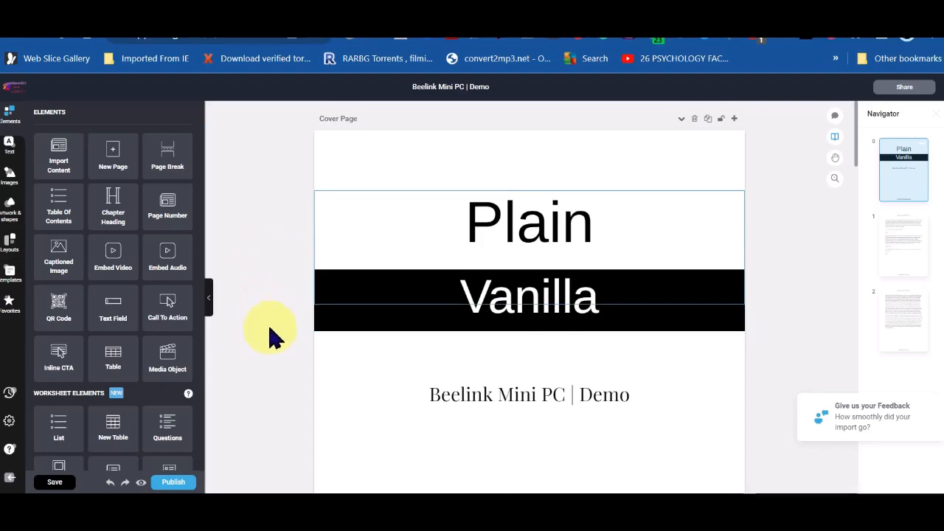
scroll(796, 319, "down", 4)
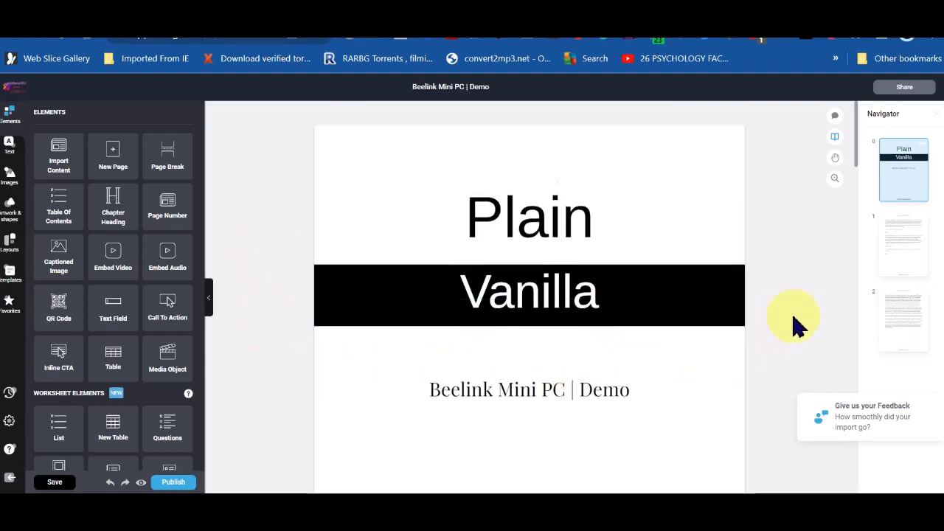
scroll(790, 321, "down", 10)
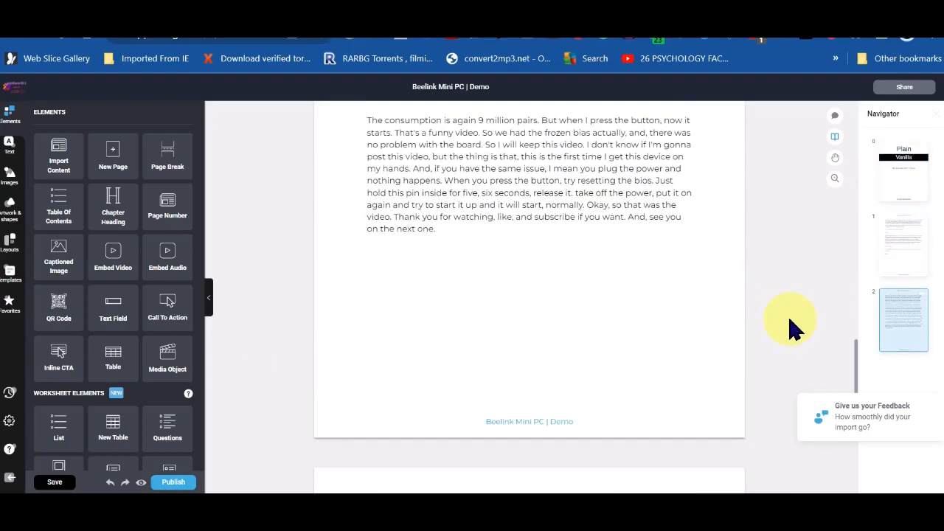
scroll(793, 327, "up", 12)
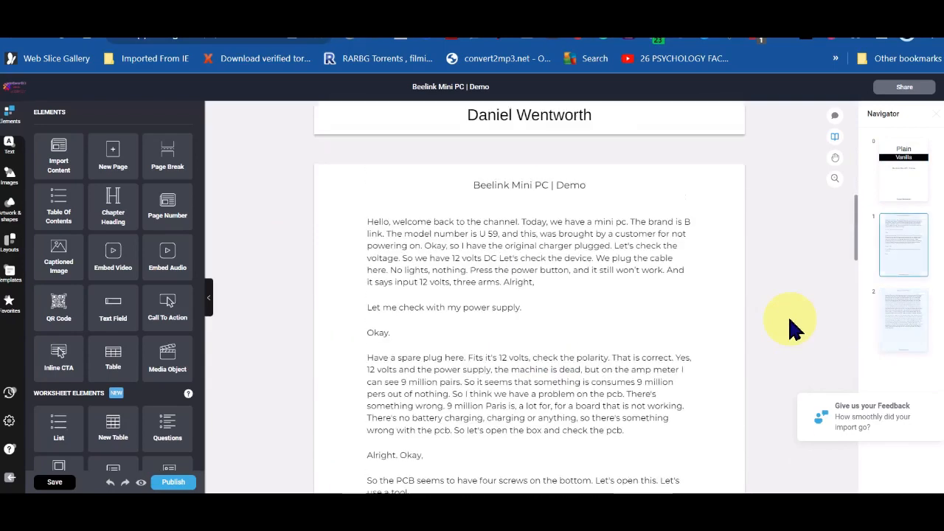
Step: Erase the author name from the cover page's footer heading
scroll(792, 327, "down", 4)
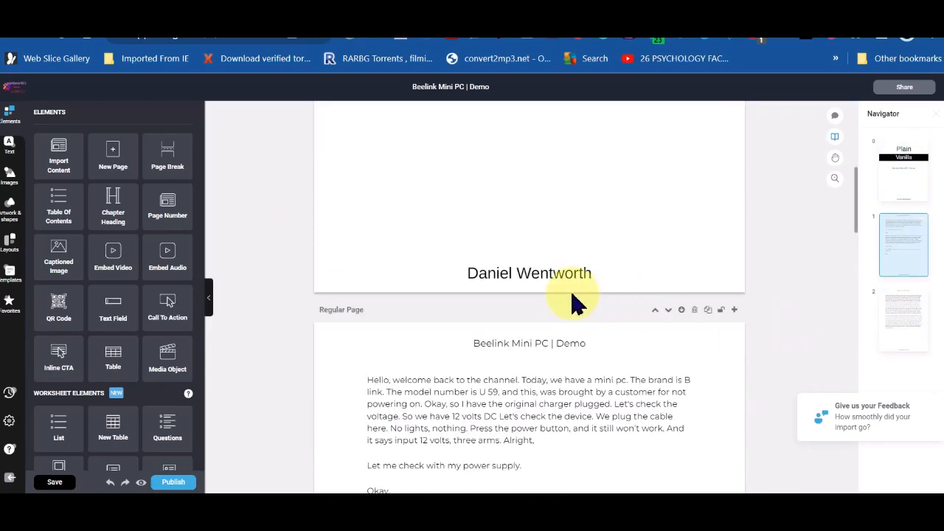
left_click(534, 276)
left_click_drag(598, 270, 469, 274)
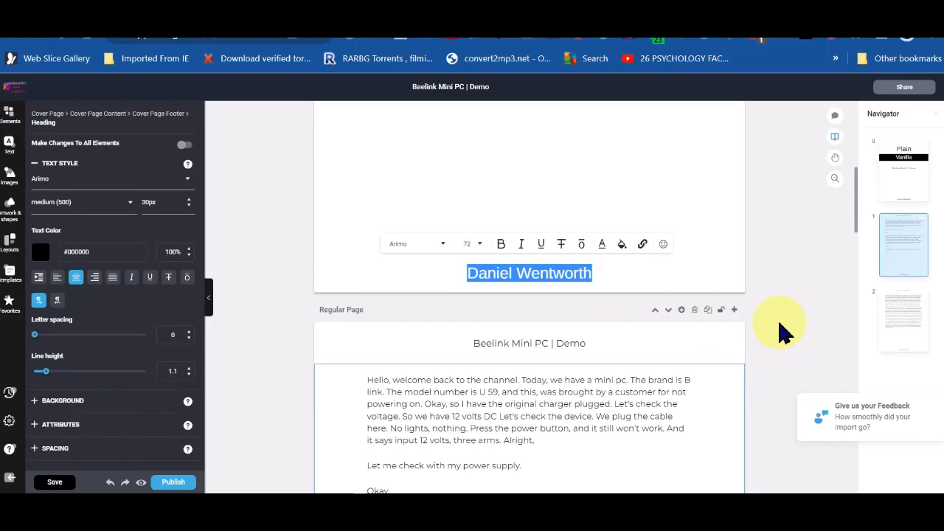
key("BackSpace")
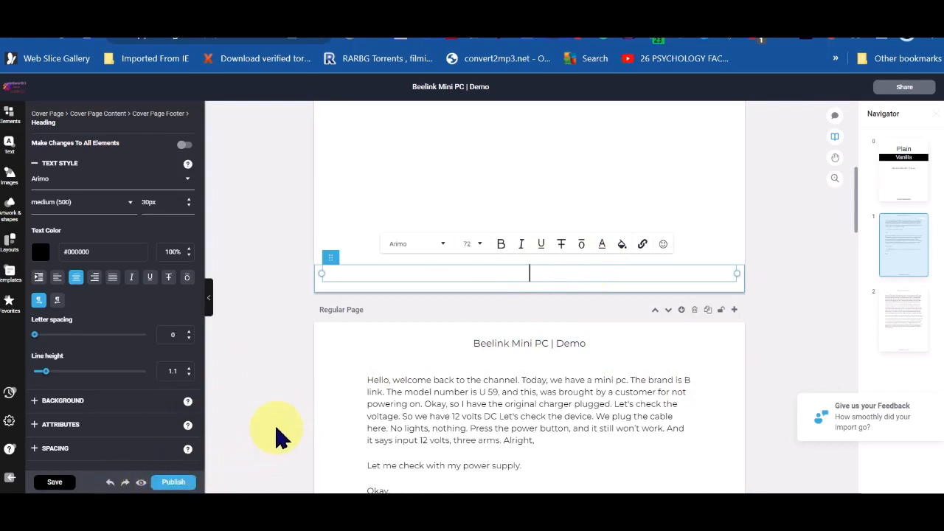
Step: Save the ebook and open its full-screen preview
left_click(57, 482)
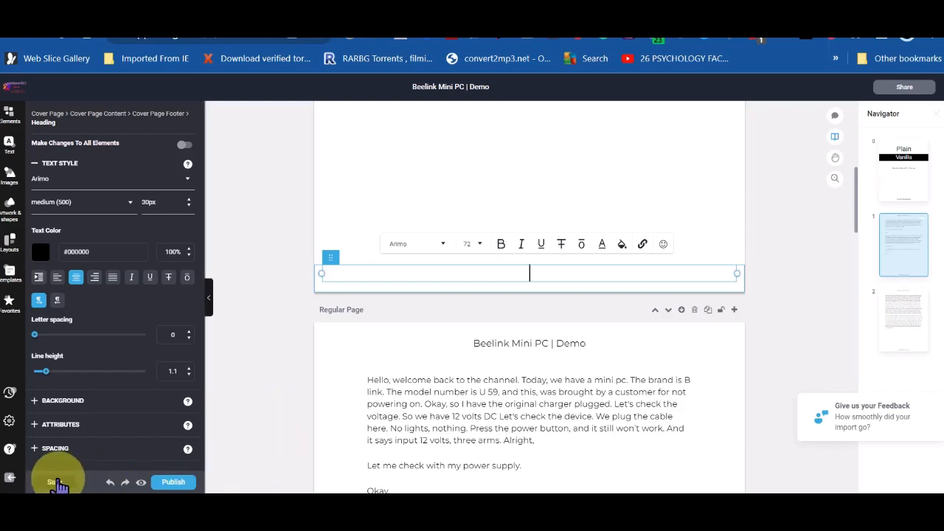
left_click(55, 483)
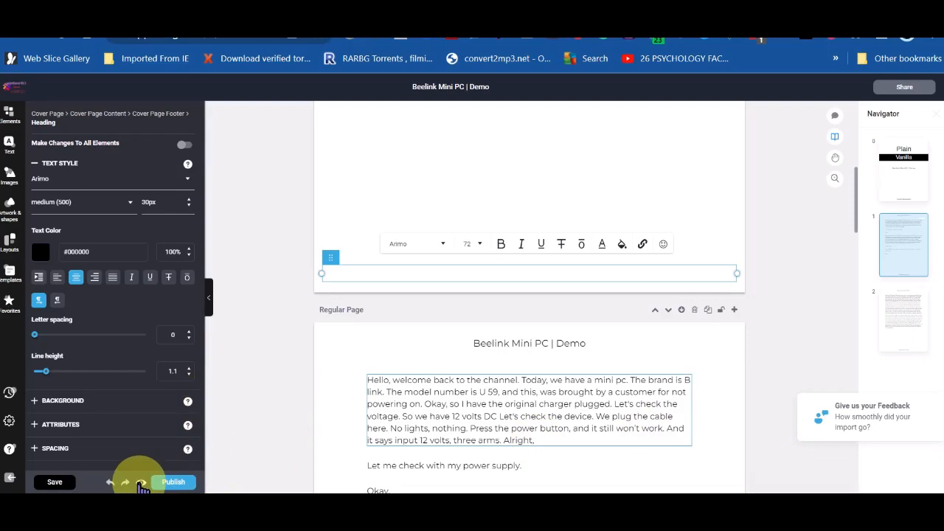
left_click(141, 483)
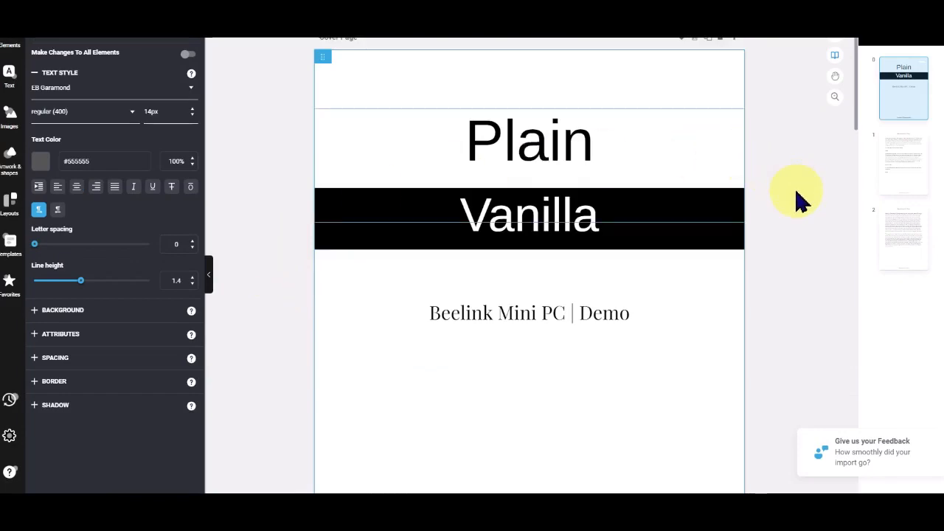
Step: Scroll back to the cover page and bring back the Elements panel
scroll(801, 201, "down", 15)
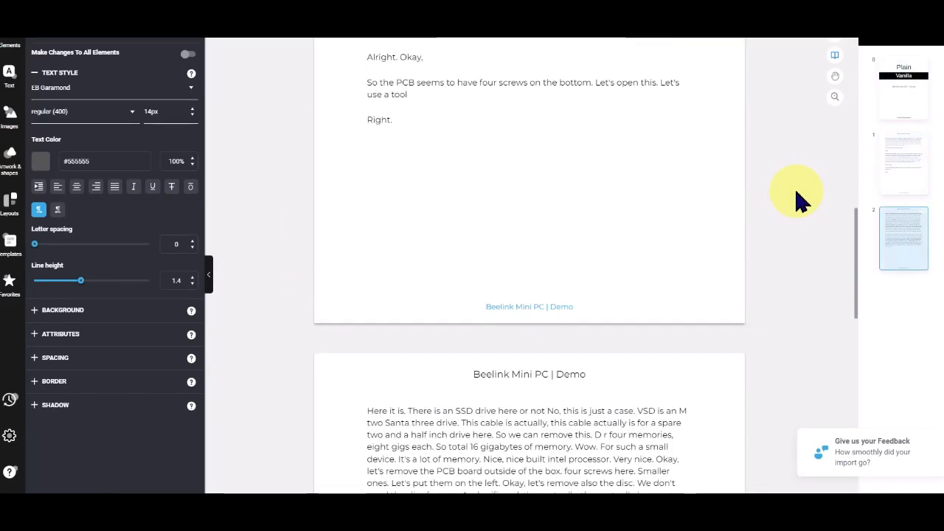
scroll(800, 201, "down", 10)
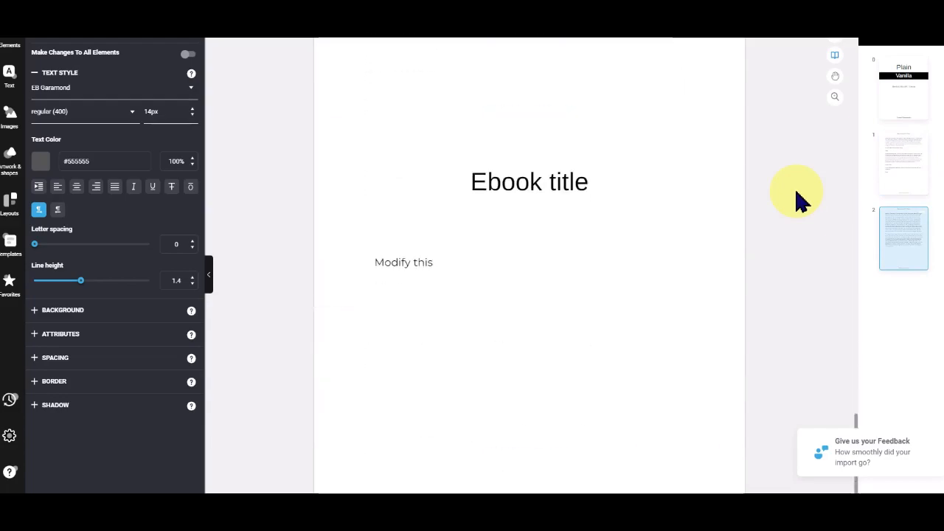
scroll(800, 200, "down", 1)
scroll(800, 201, "up", 20)
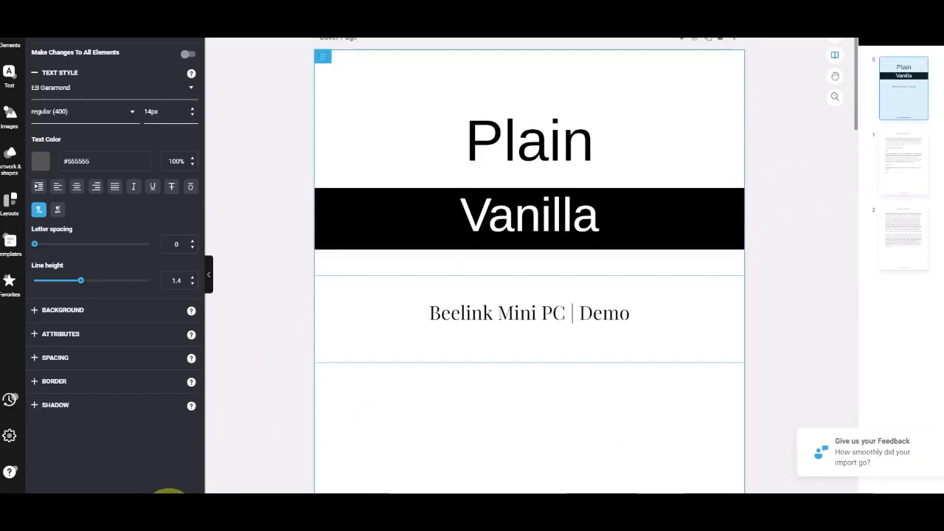
left_click(168, 516)
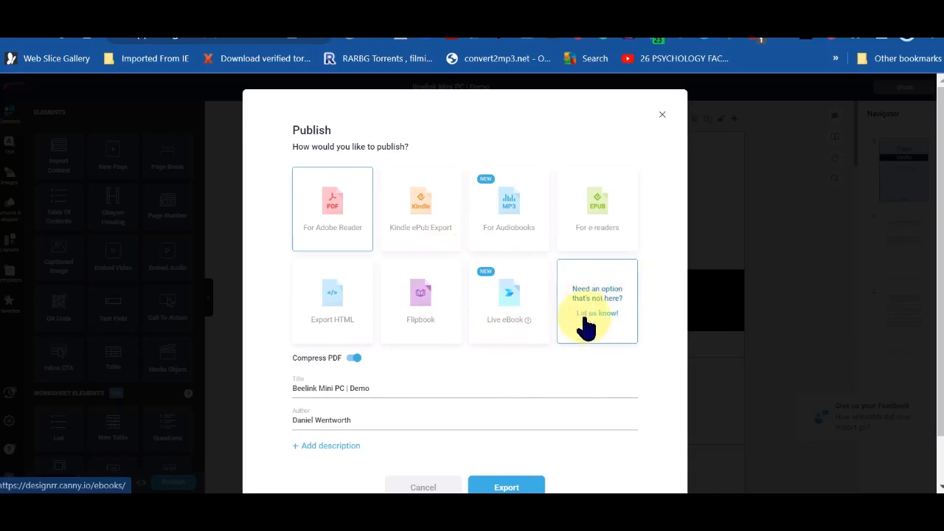
Step: Export a For Adobe Reader PDF with title and author checked and no description
scroll(409, 370, "down", 1)
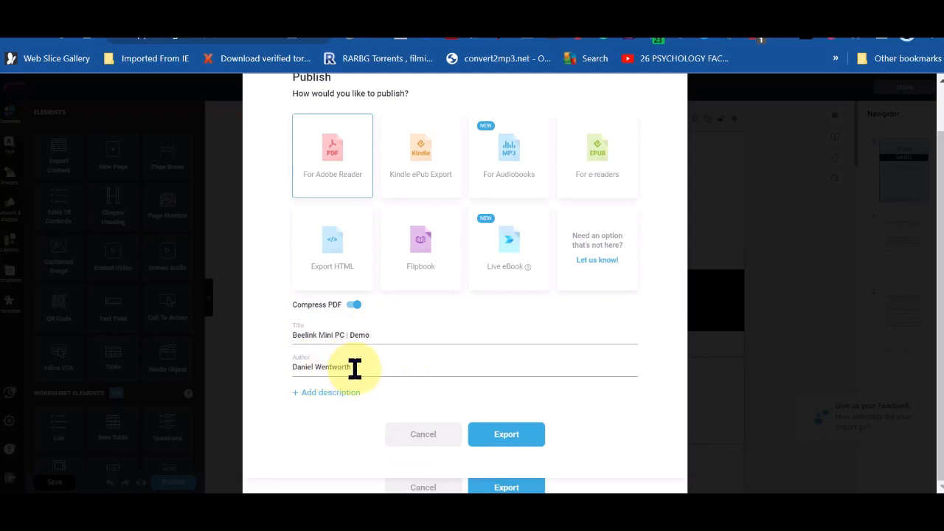
left_click_drag(355, 369, 272, 378)
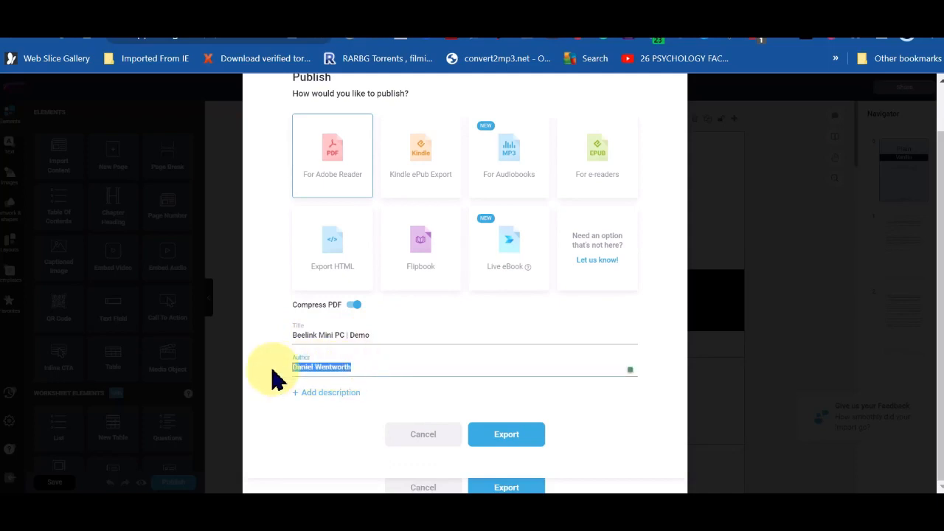
left_click(453, 343)
left_click(365, 368)
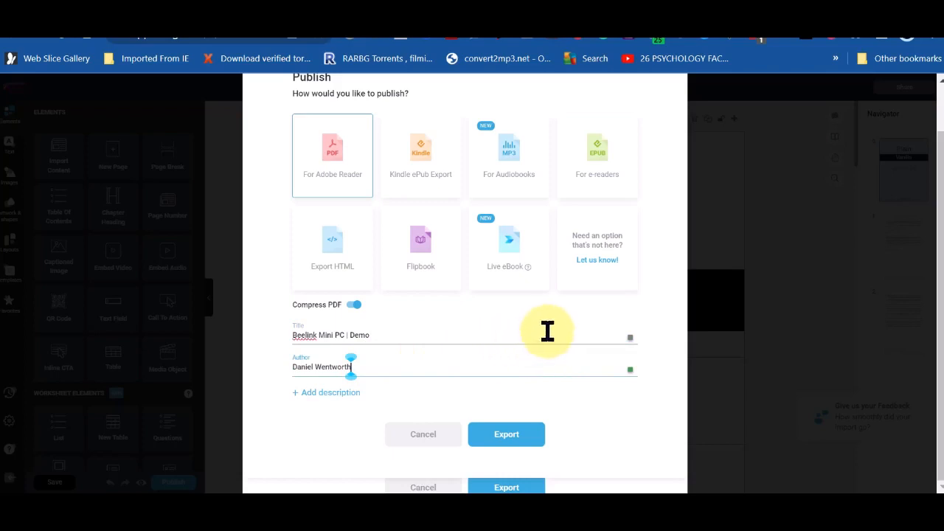
left_click(322, 393)
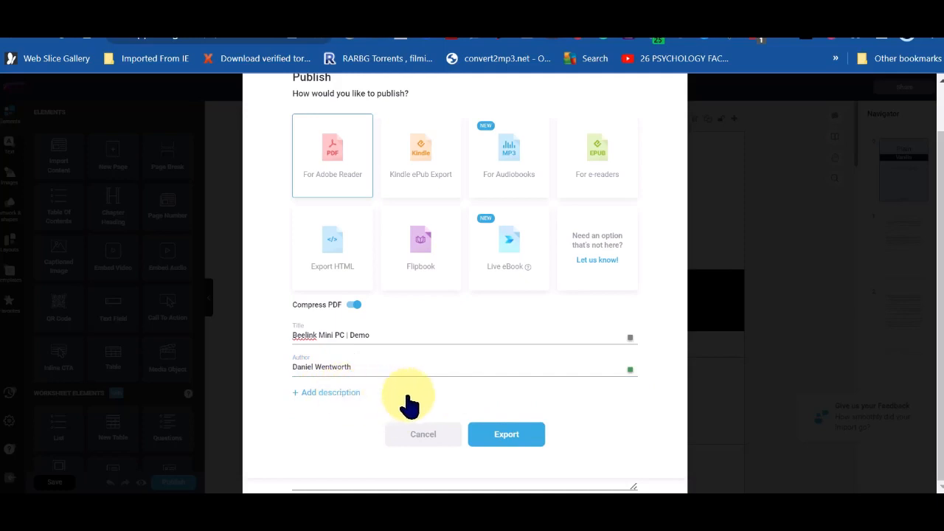
left_click(322, 393)
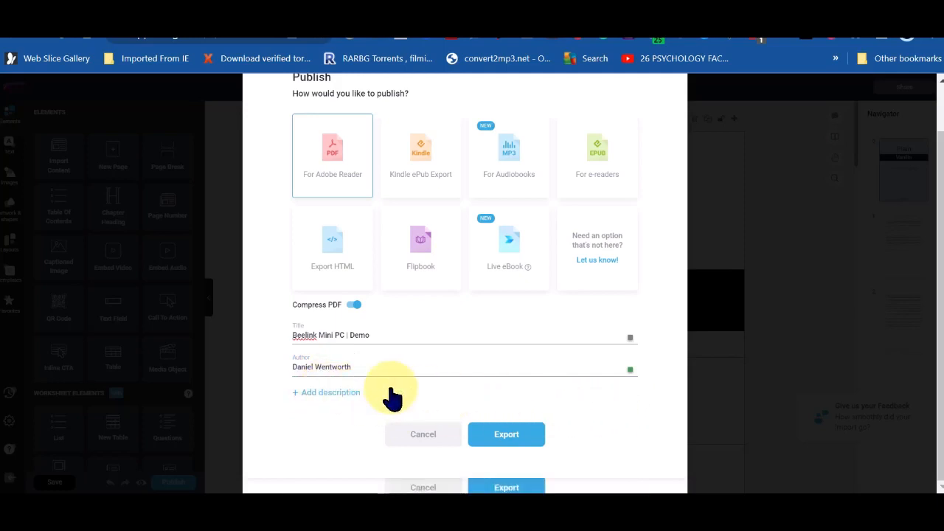
left_click(503, 439)
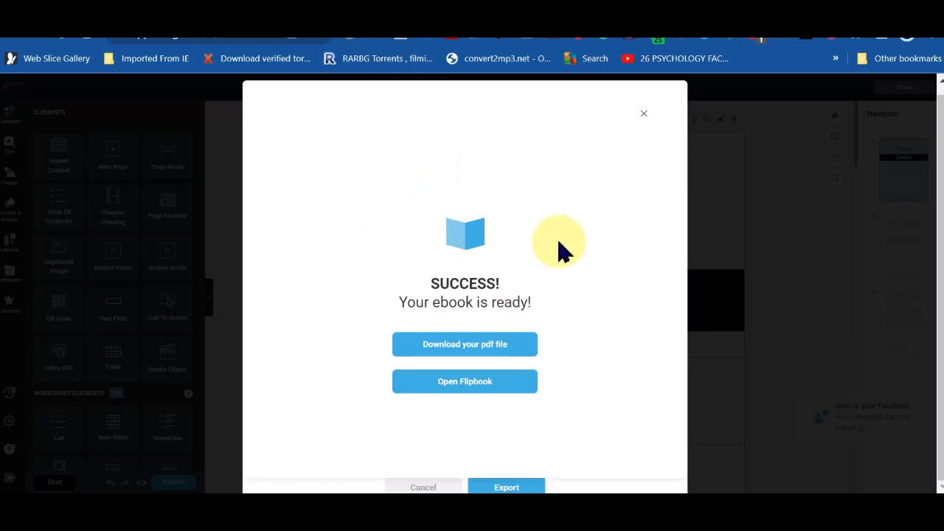
Step: Download the exported PDF and scroll through all four pages in Chrome's viewer
left_click(458, 343)
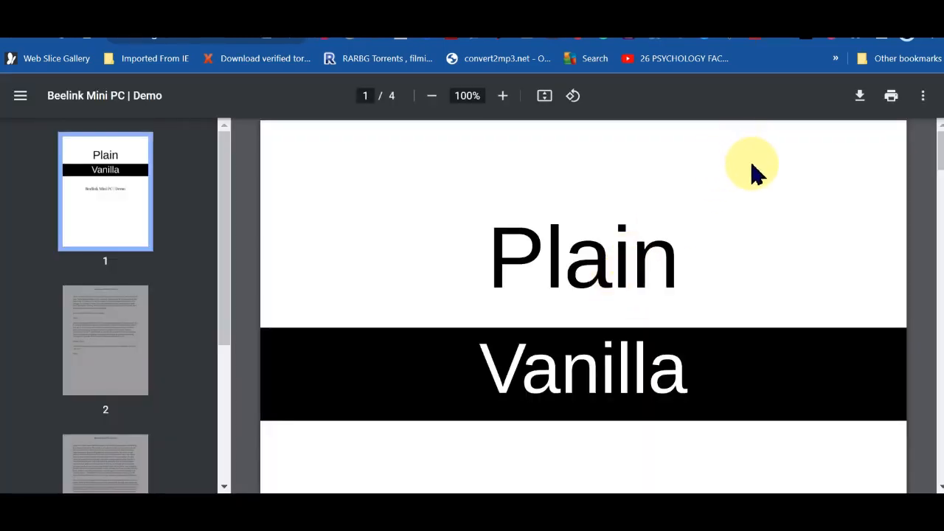
scroll(804, 225, "down", 10)
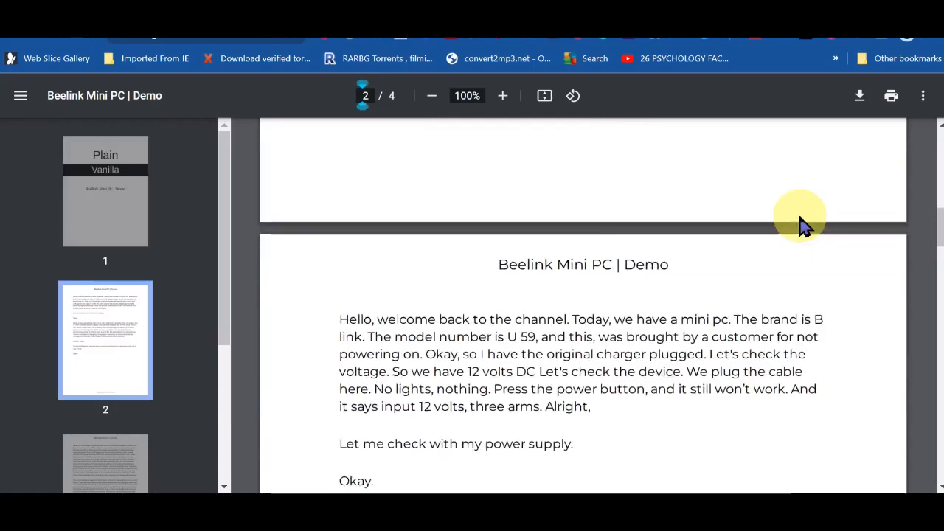
scroll(804, 225, "down", 20)
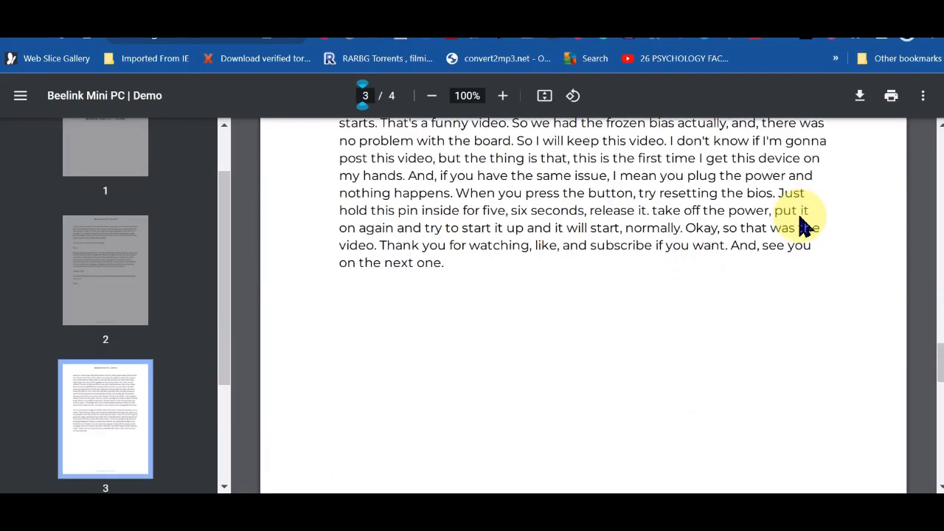
scroll(804, 225, "down", 10)
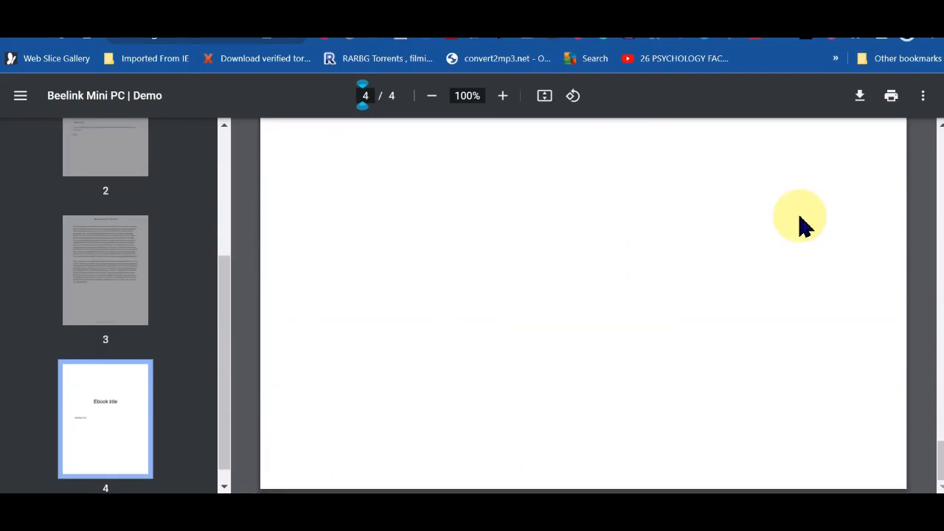
scroll(803, 225, "up", 20)
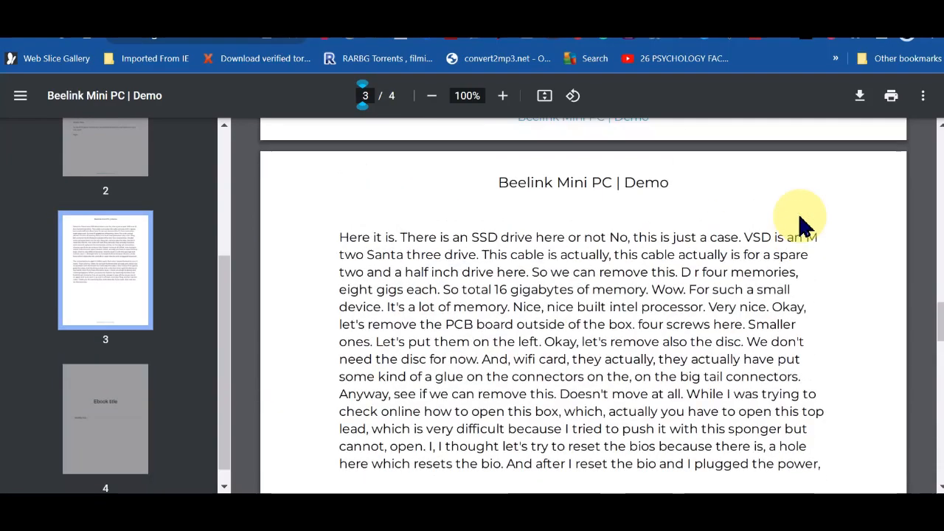
scroll(804, 225, "up", 15)
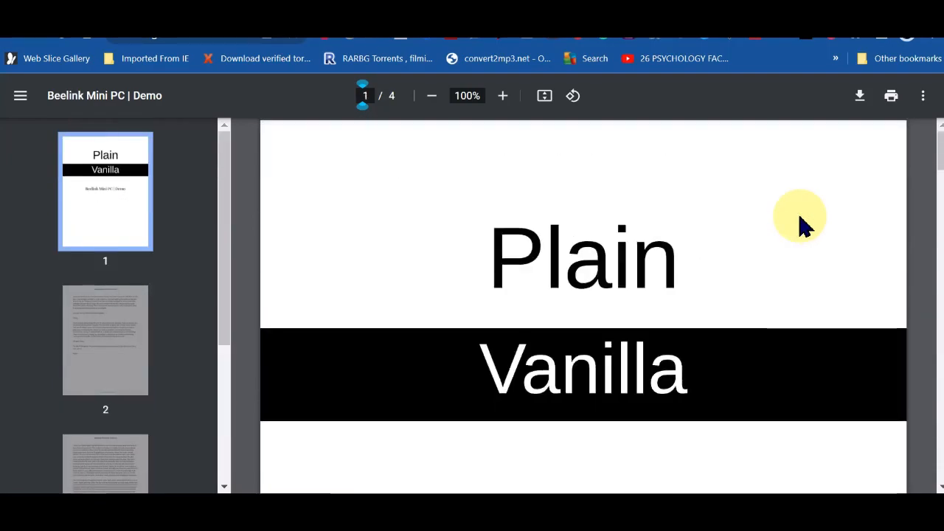
Step: Save the PDF into Downloads as beelink-mini-pc-demo_63fee5f1
left_click(859, 98)
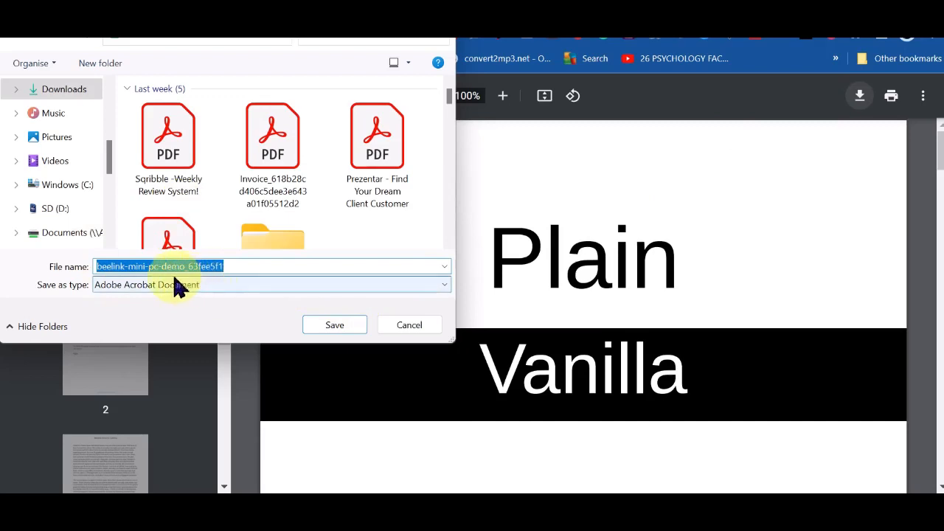
left_click(335, 330)
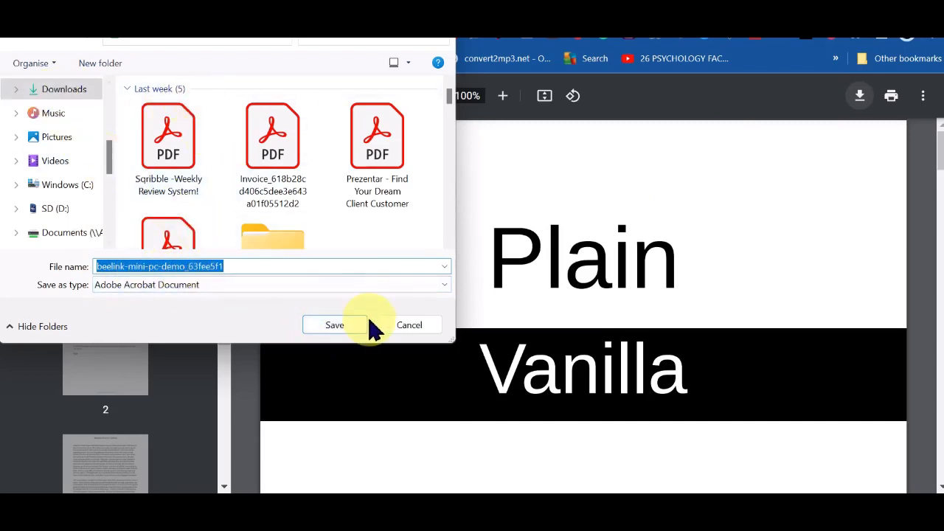
left_click(335, 330)
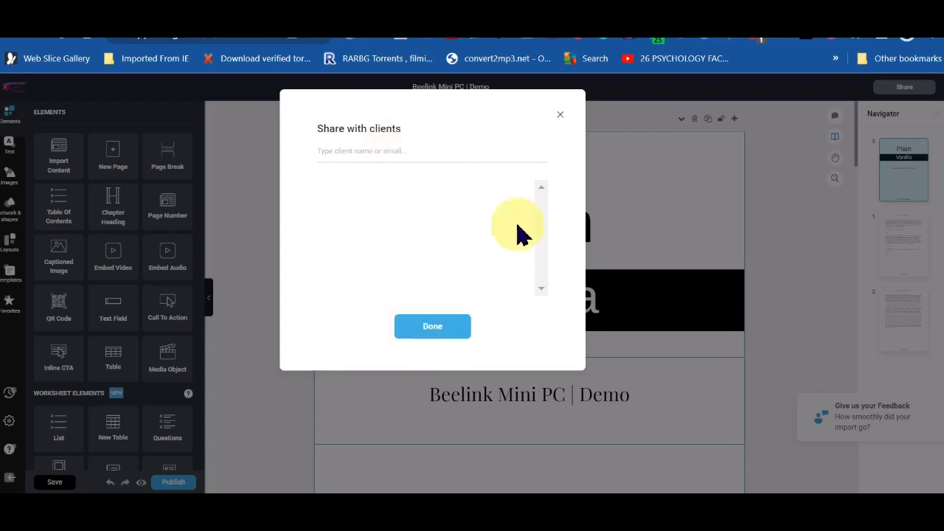
Step: Dismiss the Share with clients dialog and open beelink-mini-pc-demo_63fee5f1.pdf from Downloads in Acrobat
left_click(562, 116)
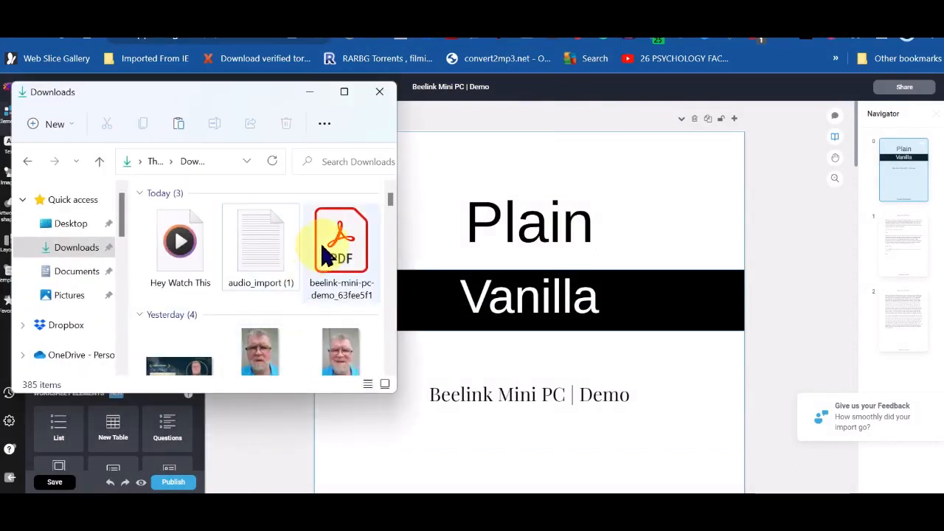
left_click(345, 251)
double_click(343, 251)
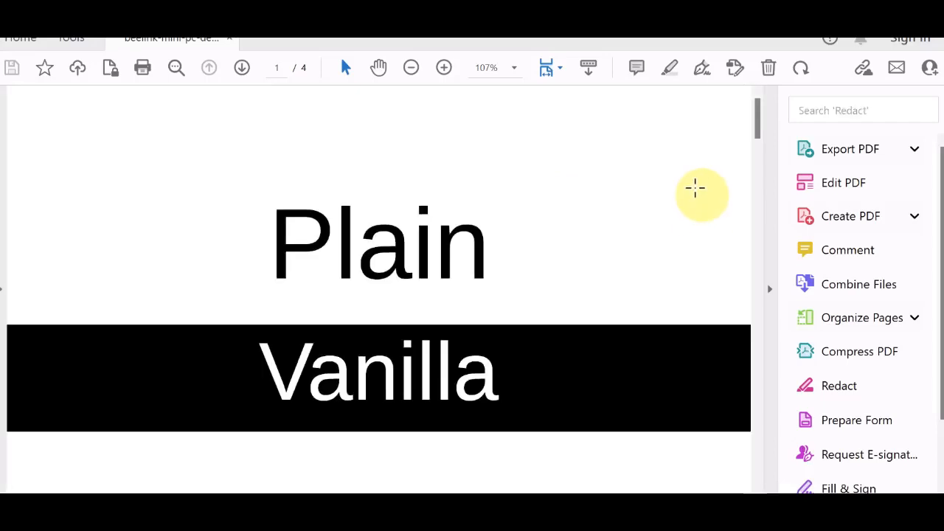
Step: Scroll from the Plain Vanilla cover down to page 4 of 4, then close Acrobat
scroll(695, 188, "down", 6)
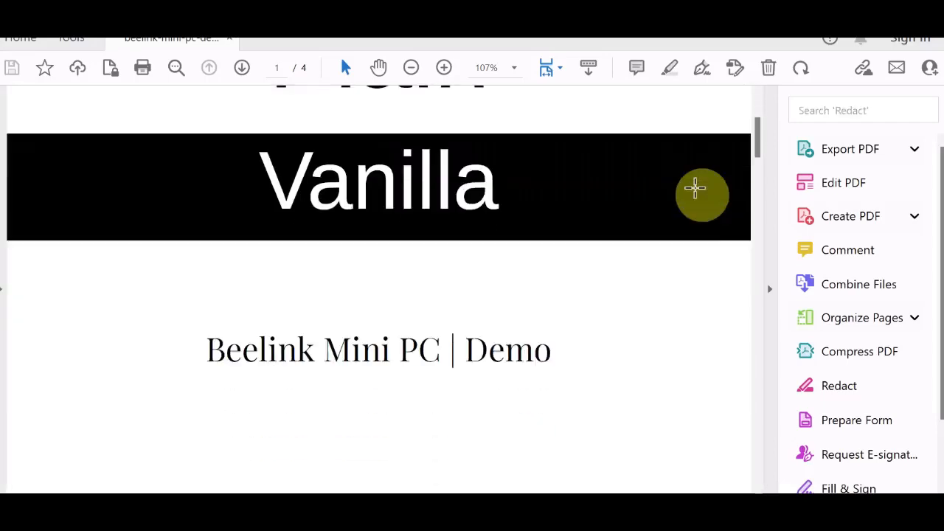
scroll(694, 188, "down", 10)
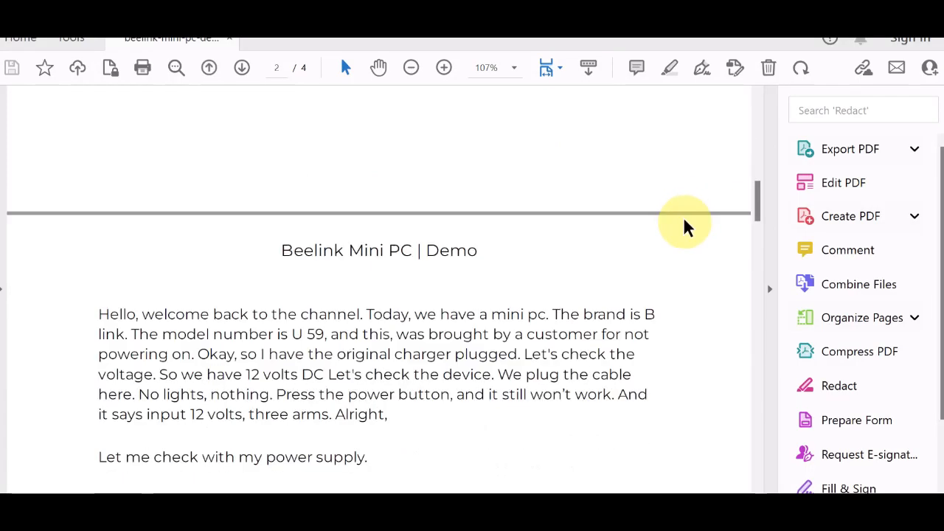
scroll(683, 227, "down", 10)
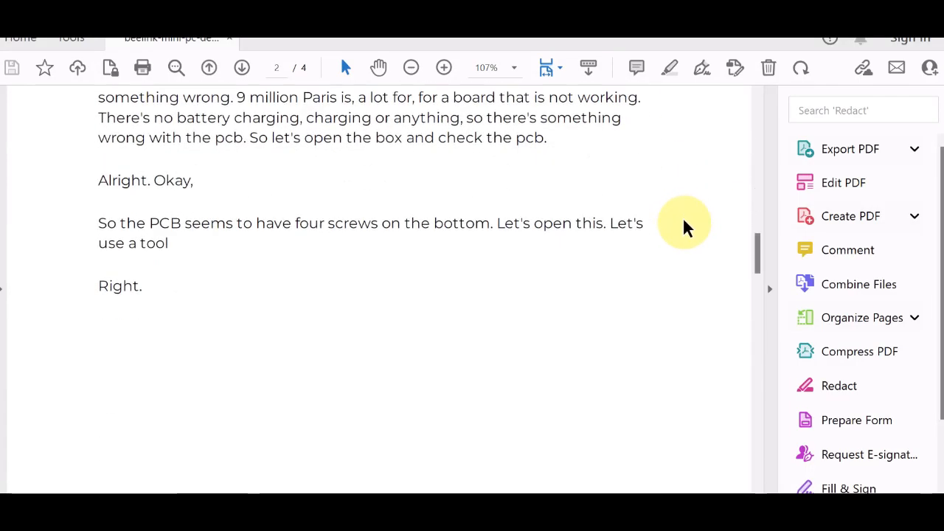
scroll(683, 227, "down", 10)
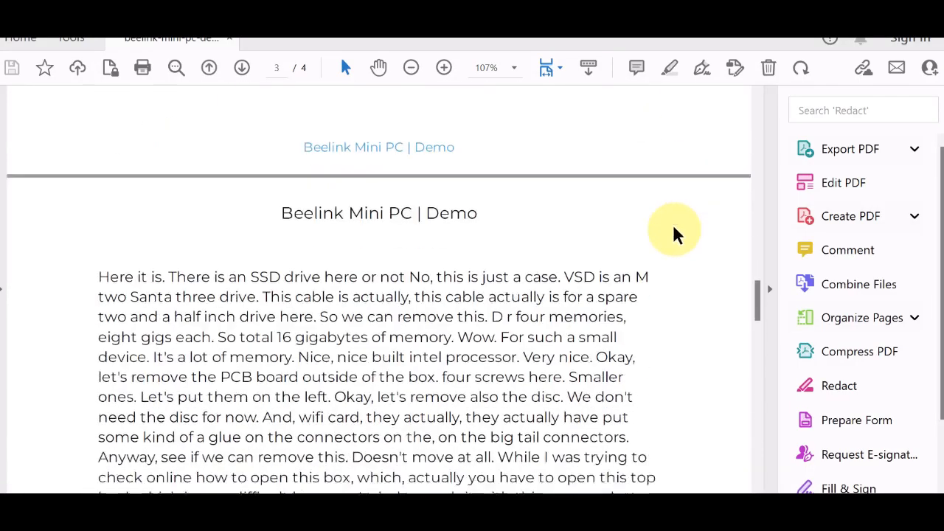
scroll(675, 234, "down", 10)
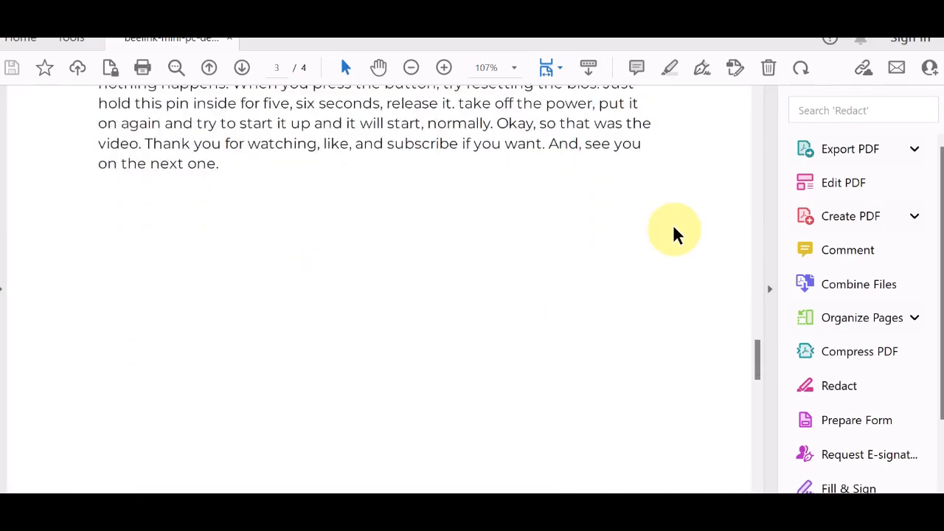
scroll(673, 230, "down", 10)
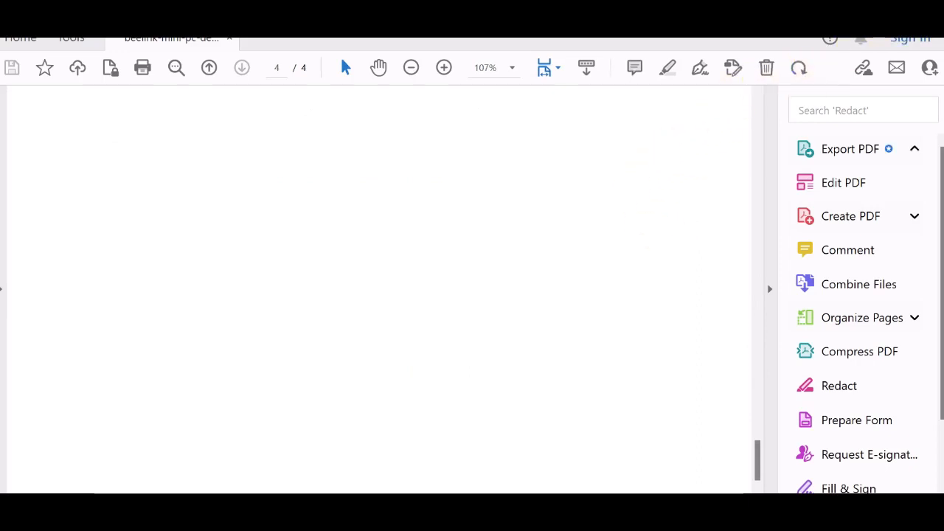
left_click(857, 6)
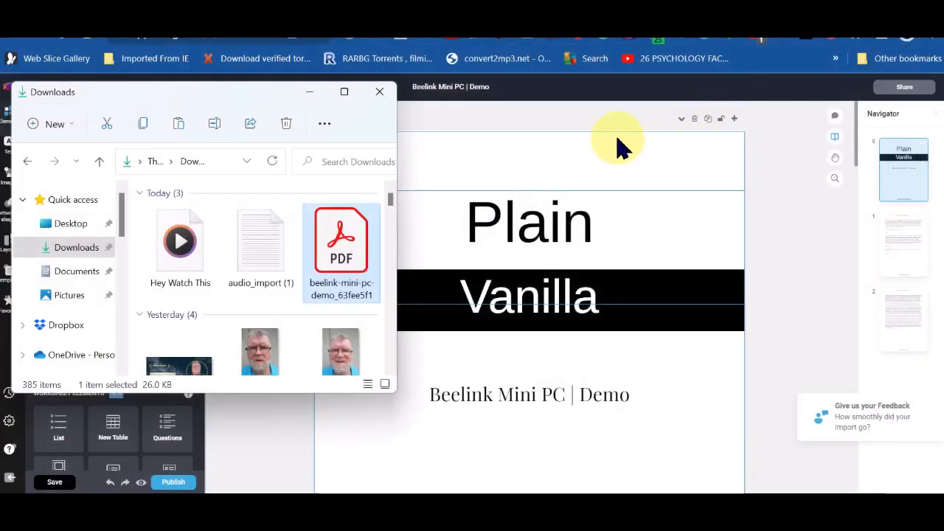